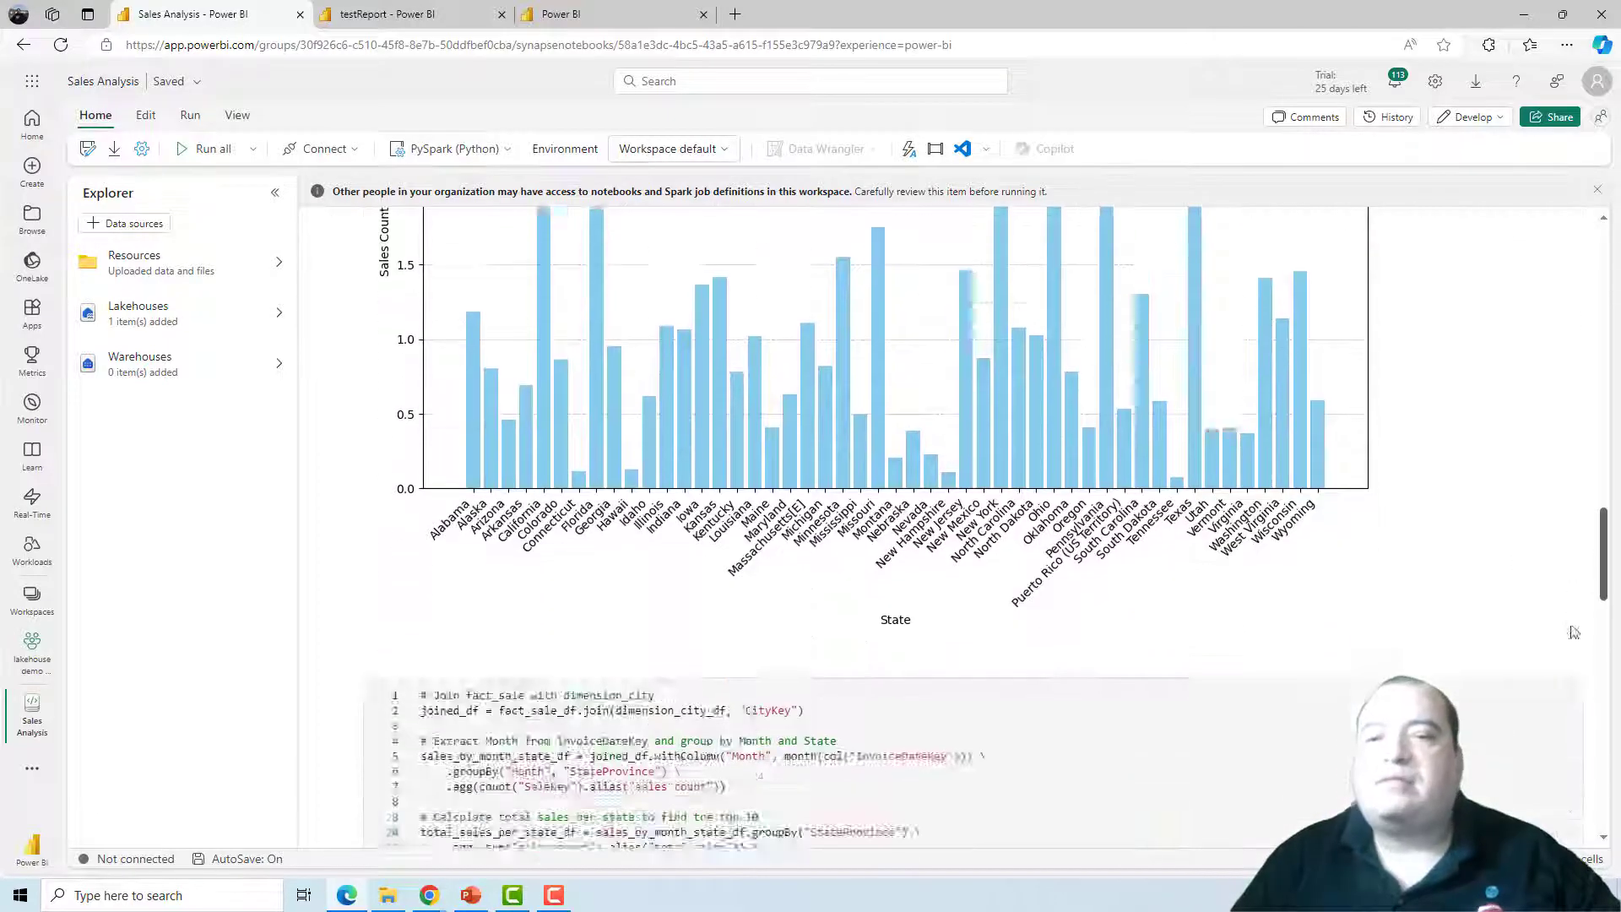
Step: Look through the code and sales charts in the Sales Analysis notebook and view the testReport report
scroll(1562, 775, "down", 4)
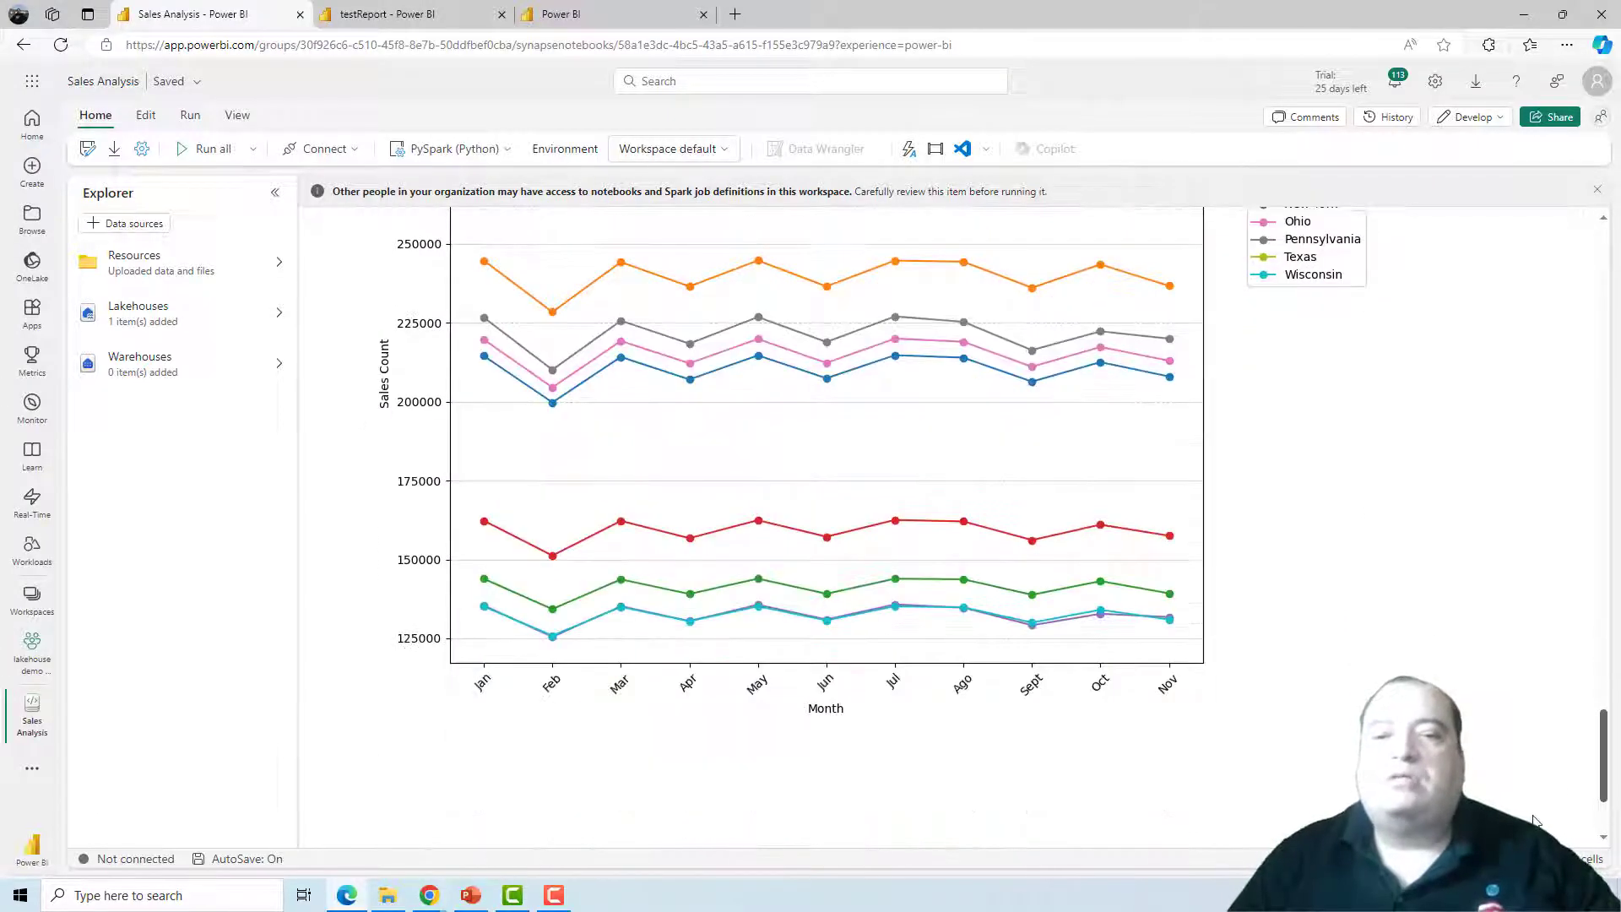
scroll(1557, 781, "up", 3)
scroll(1558, 781, "up", 1)
scroll(1558, 794, "down", 4)
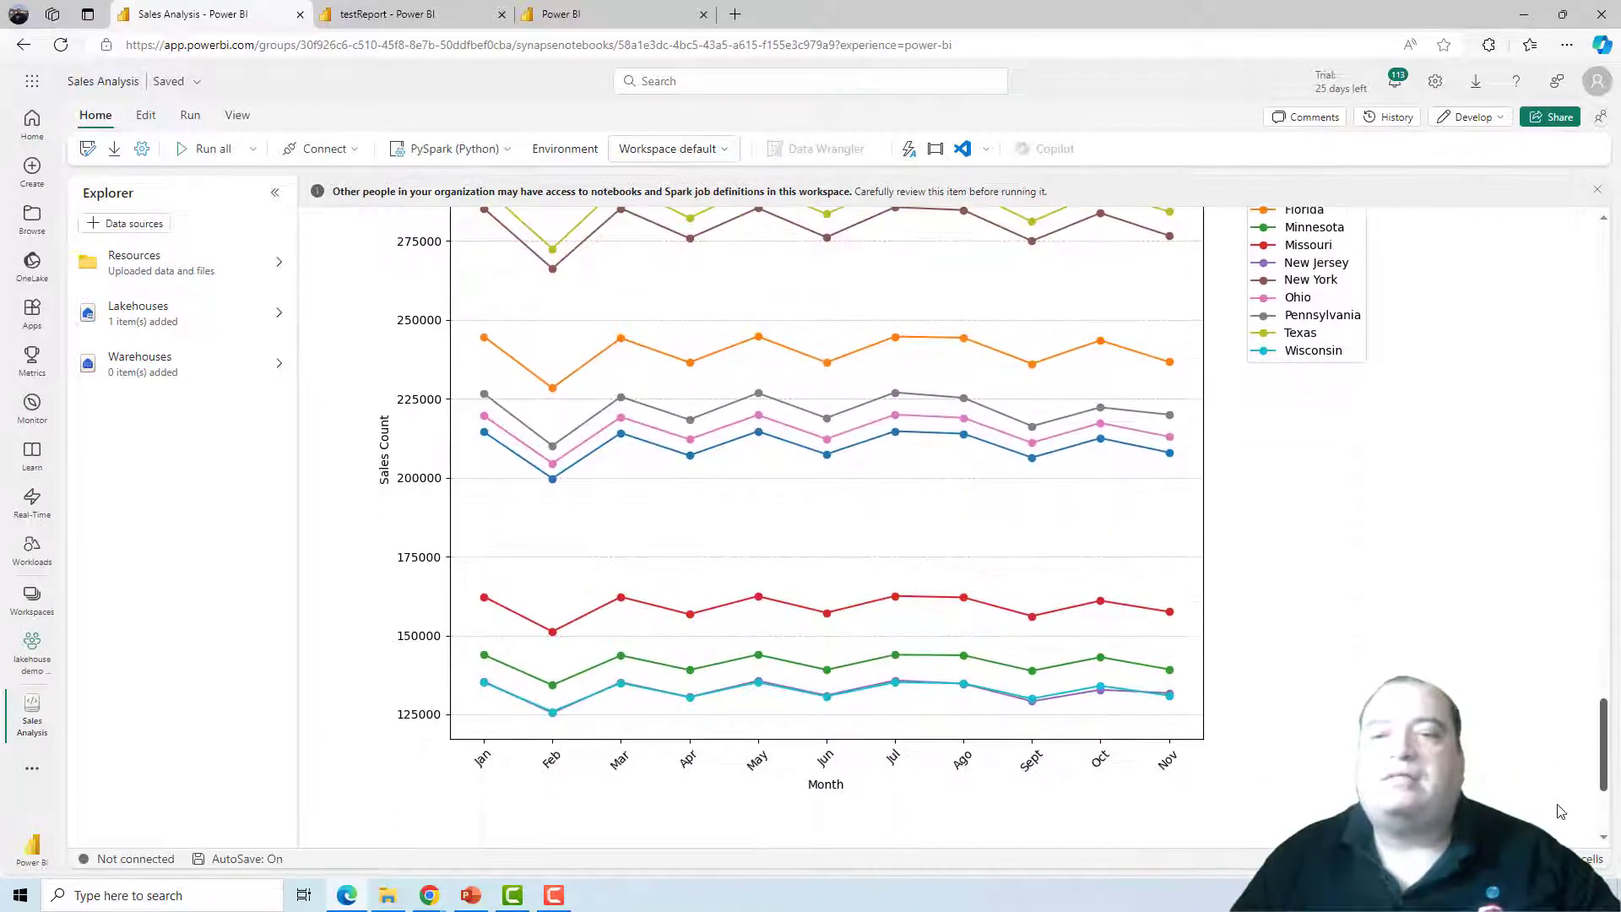
scroll(1558, 819, "down", 1)
left_click_drag(1602, 751, 1604, 274)
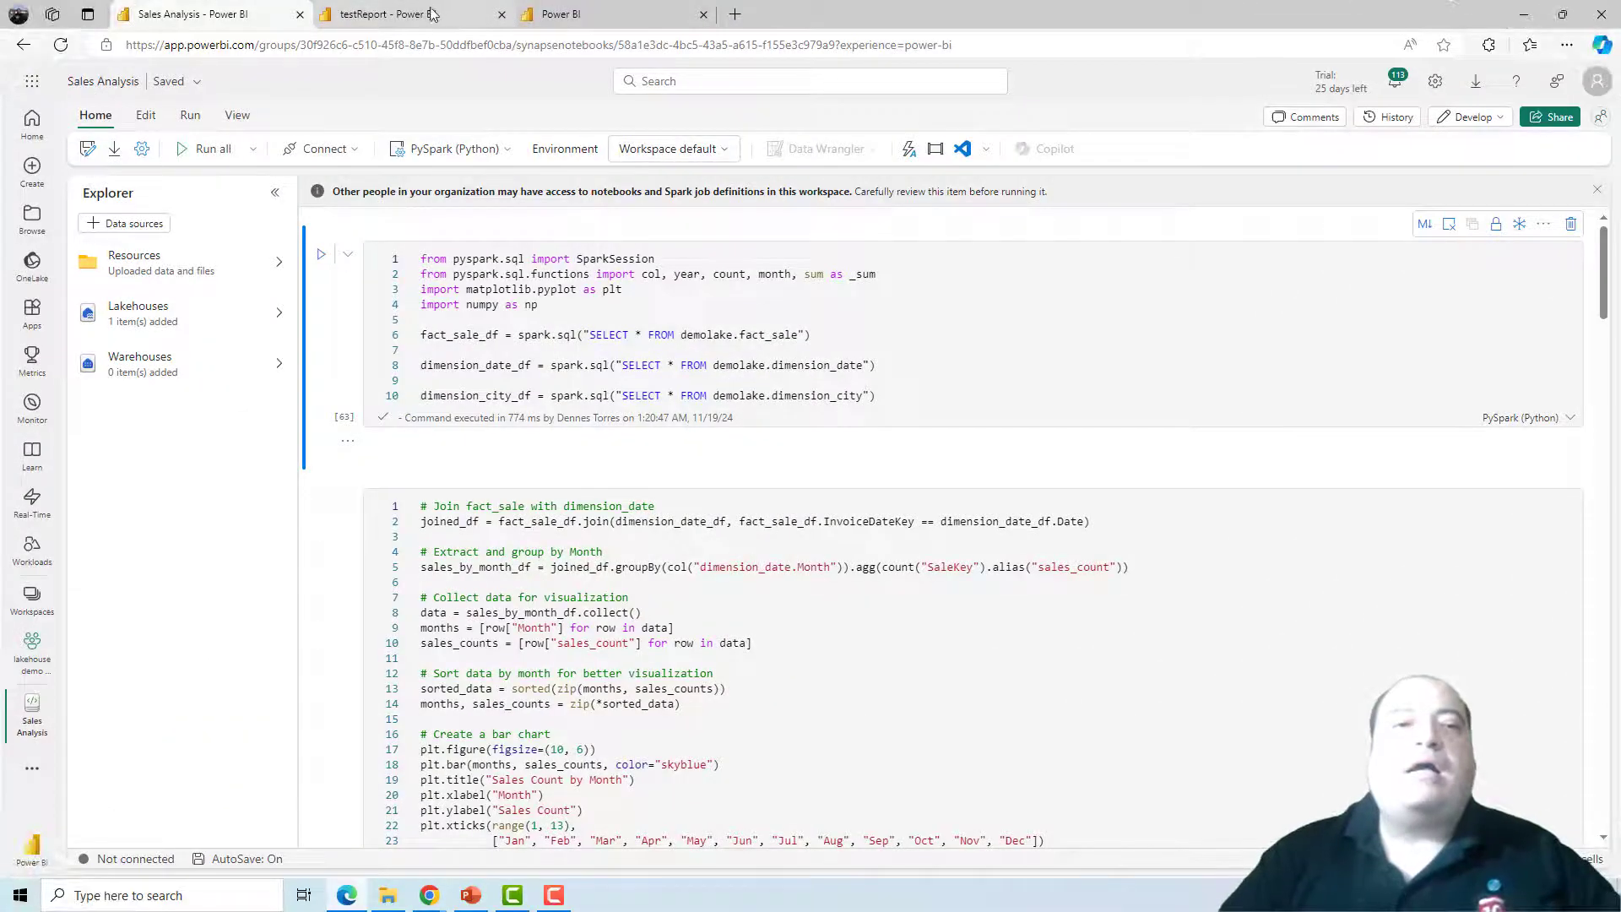
left_click(431, 14)
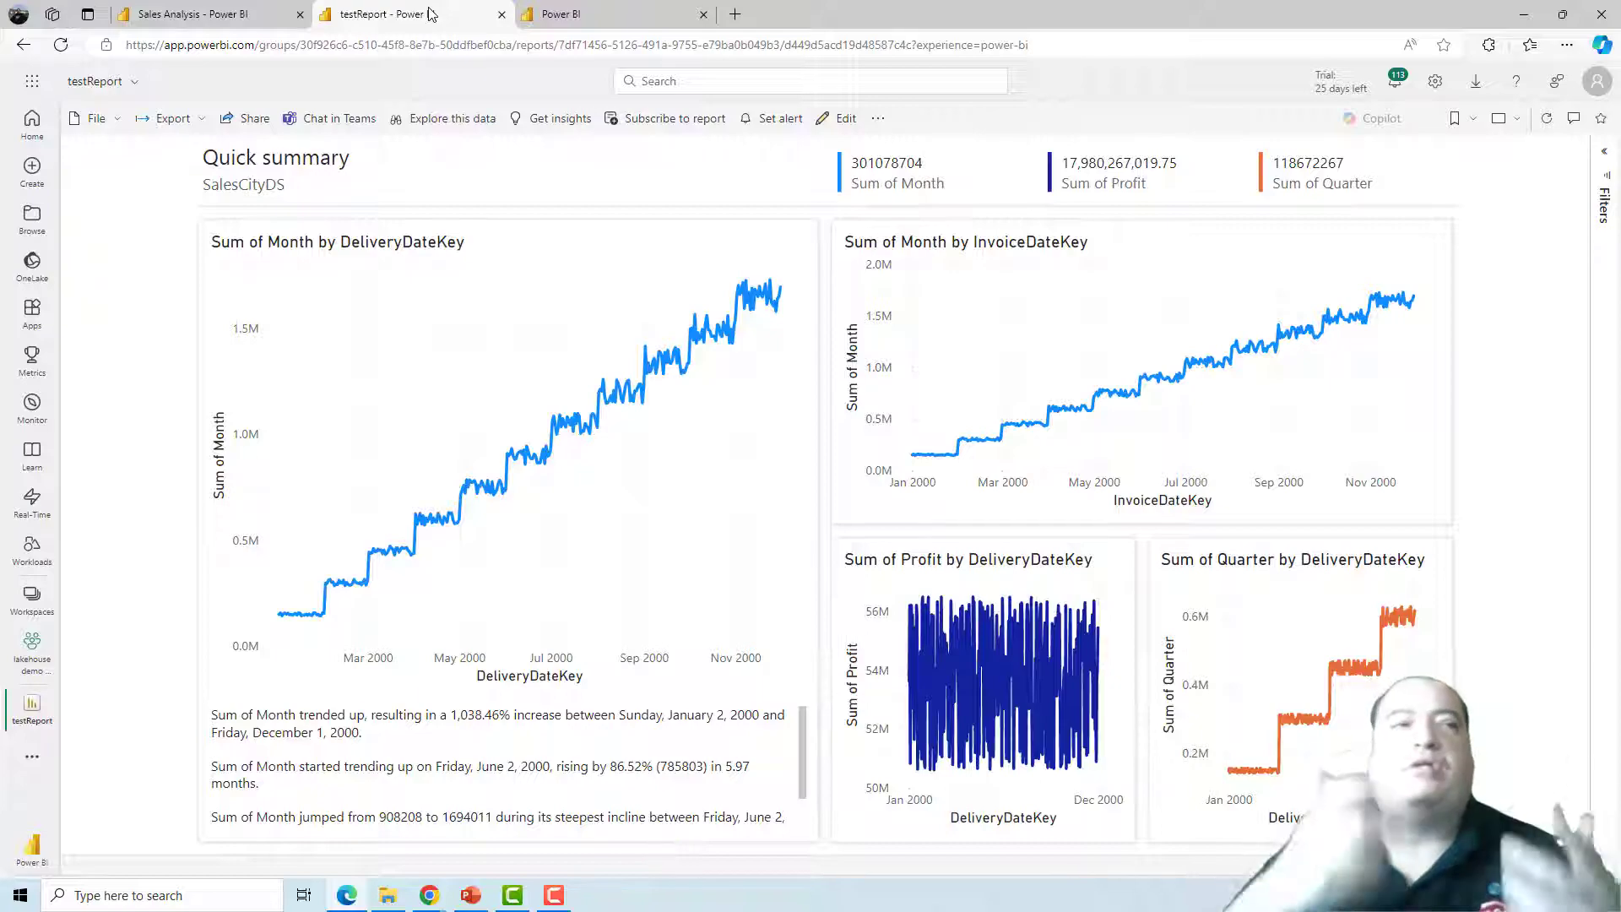
Step: Create an Org app (preview) item named "myApp" in the lakehouse demo semantic workspace
left_click(665, 11)
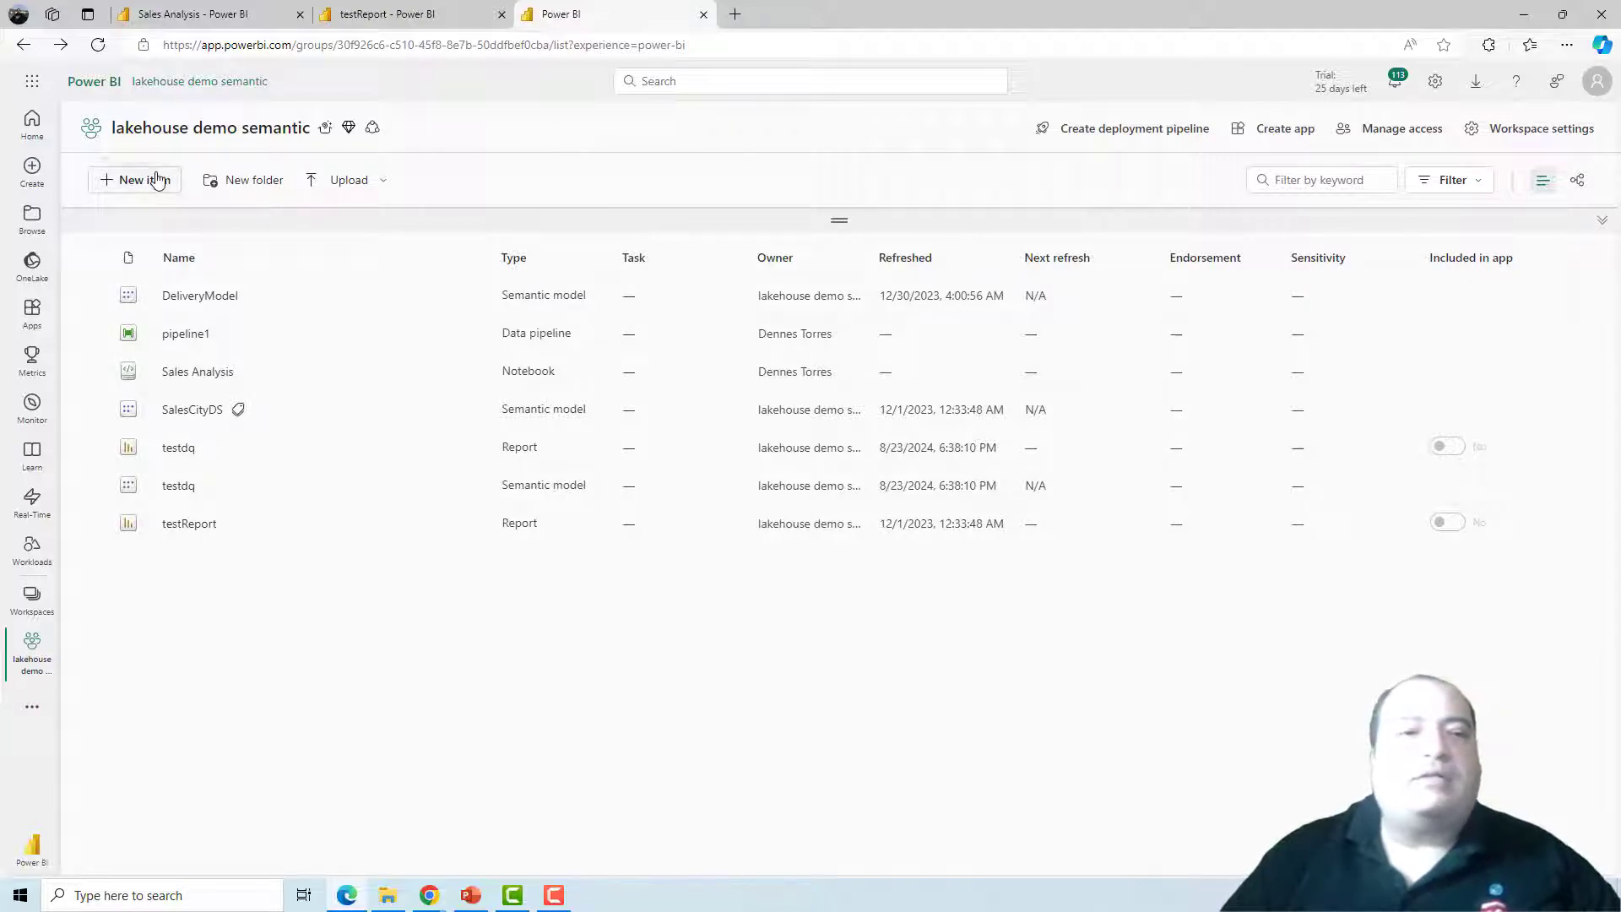
left_click(157, 178)
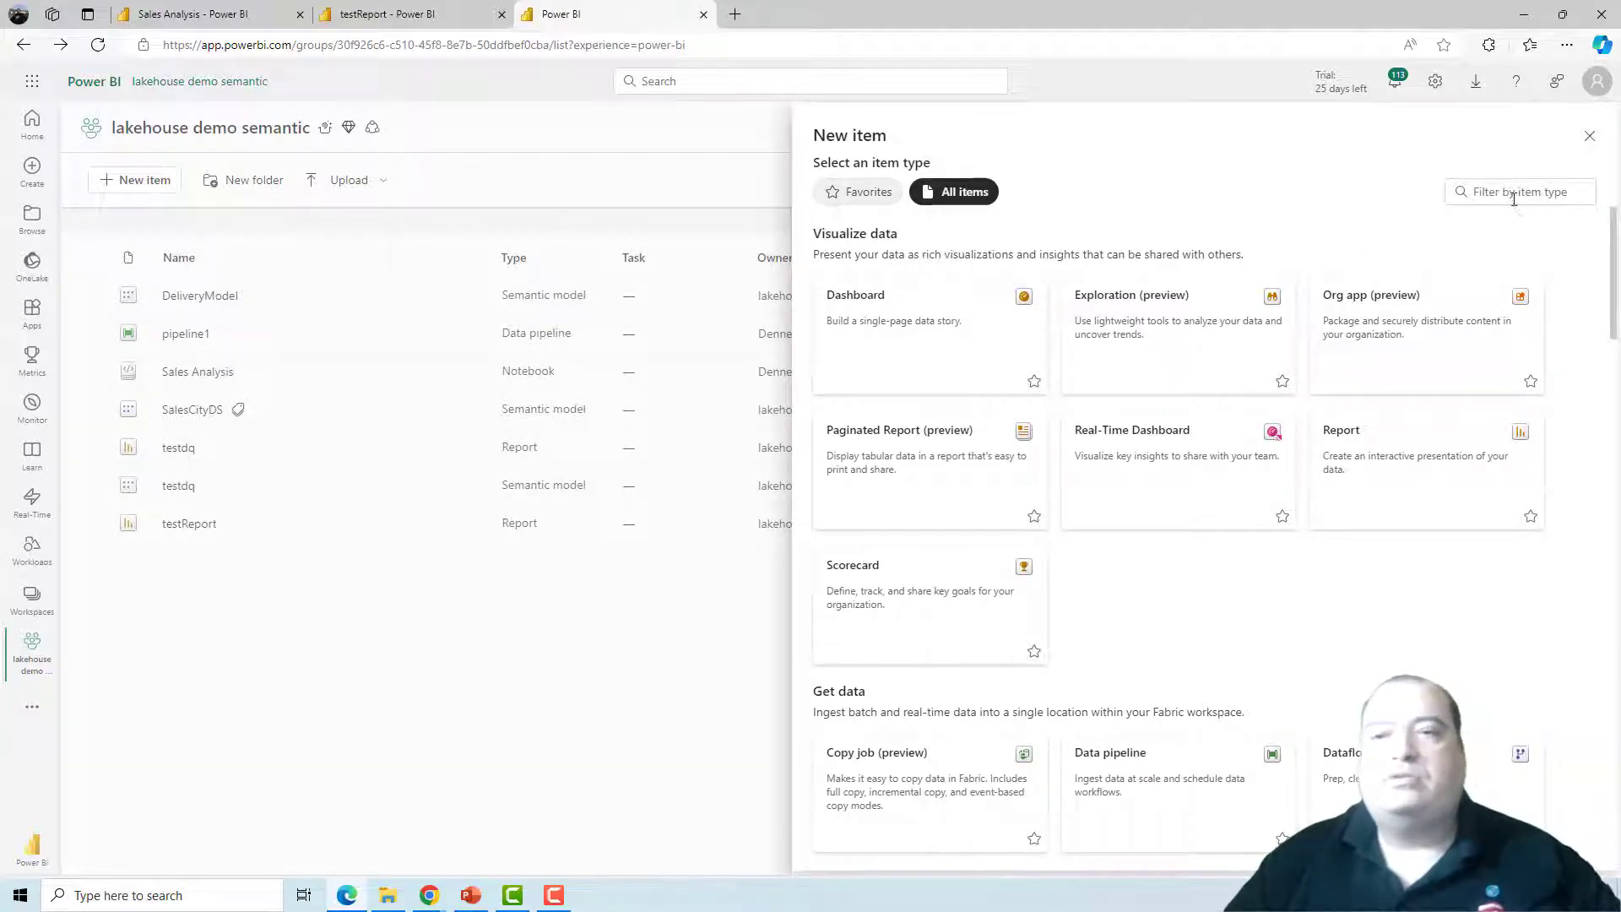
left_click(1514, 198)
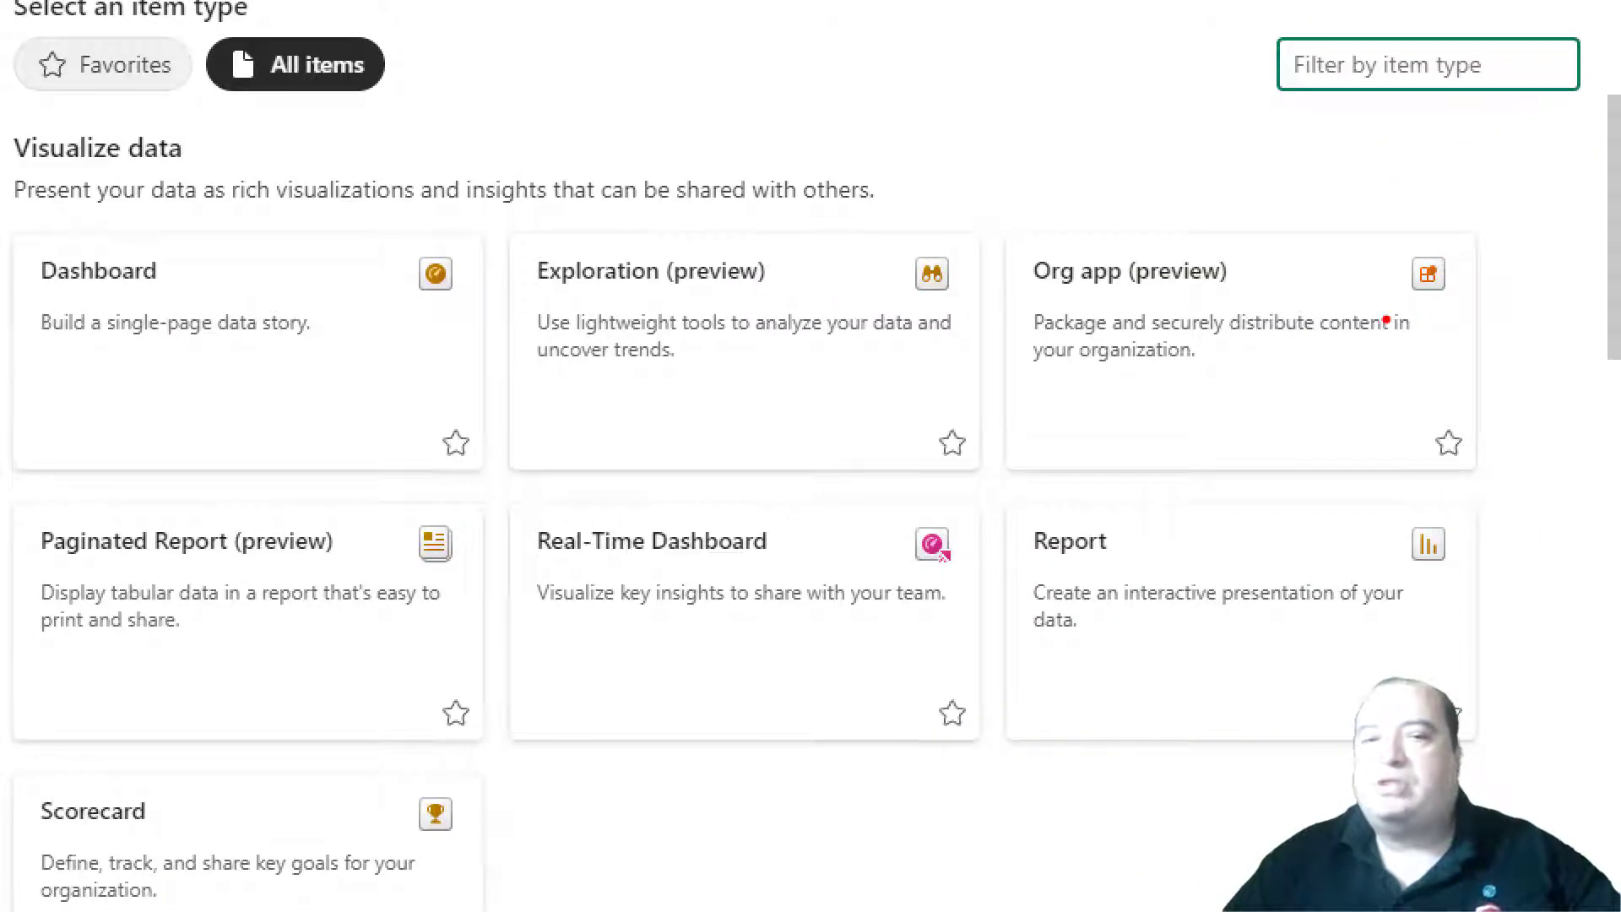
left_click_drag(1039, 303, 1258, 307)
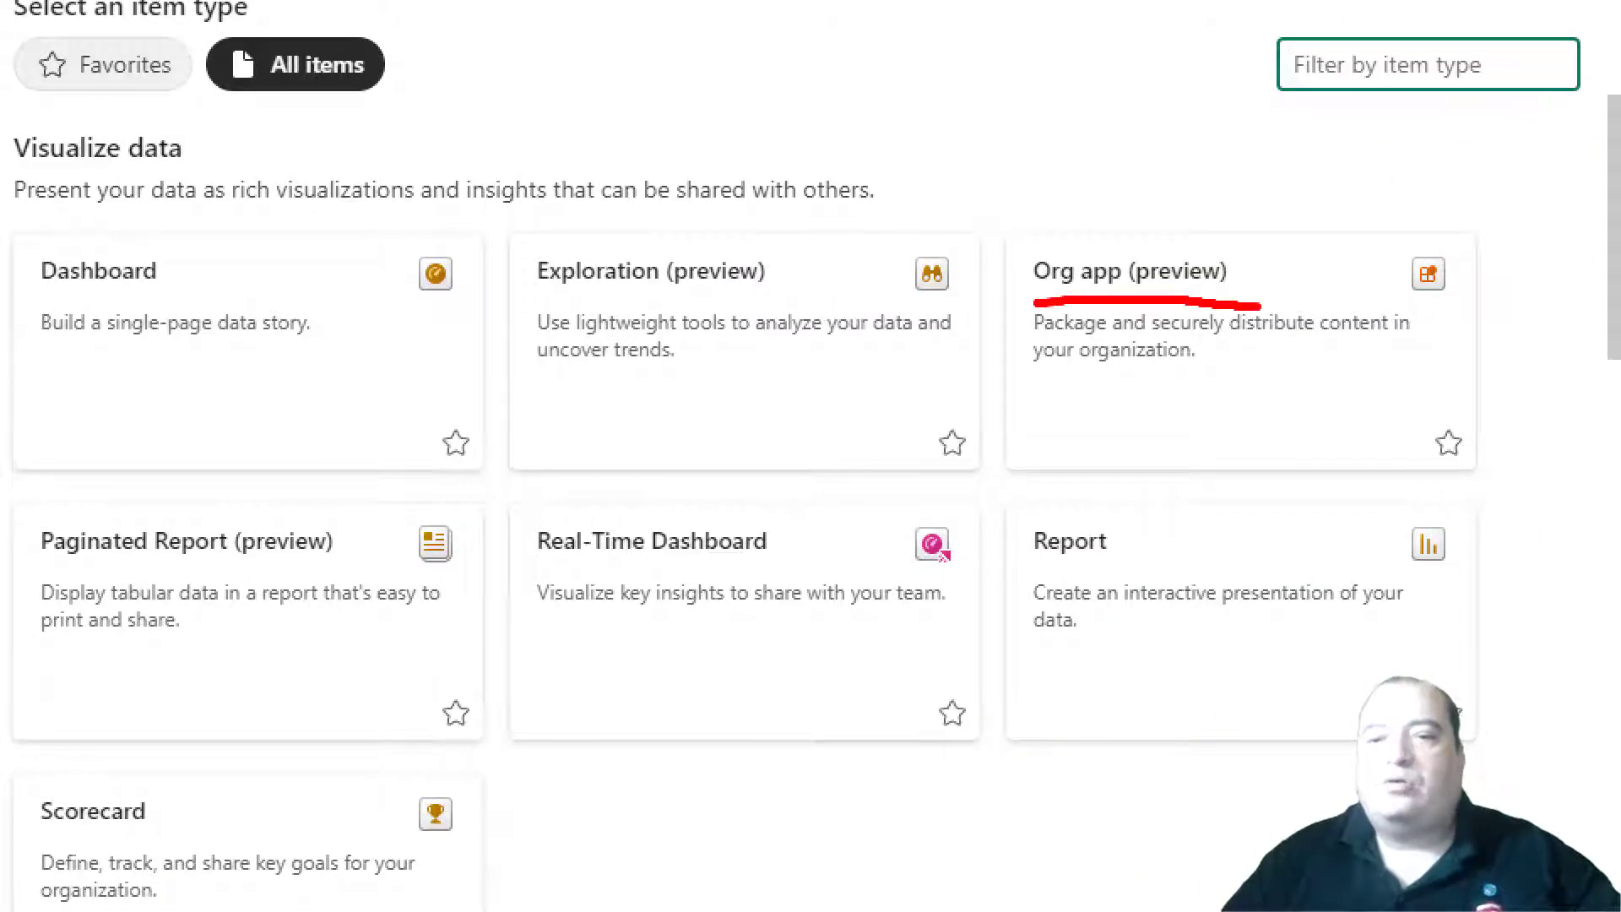
left_click(1279, 325)
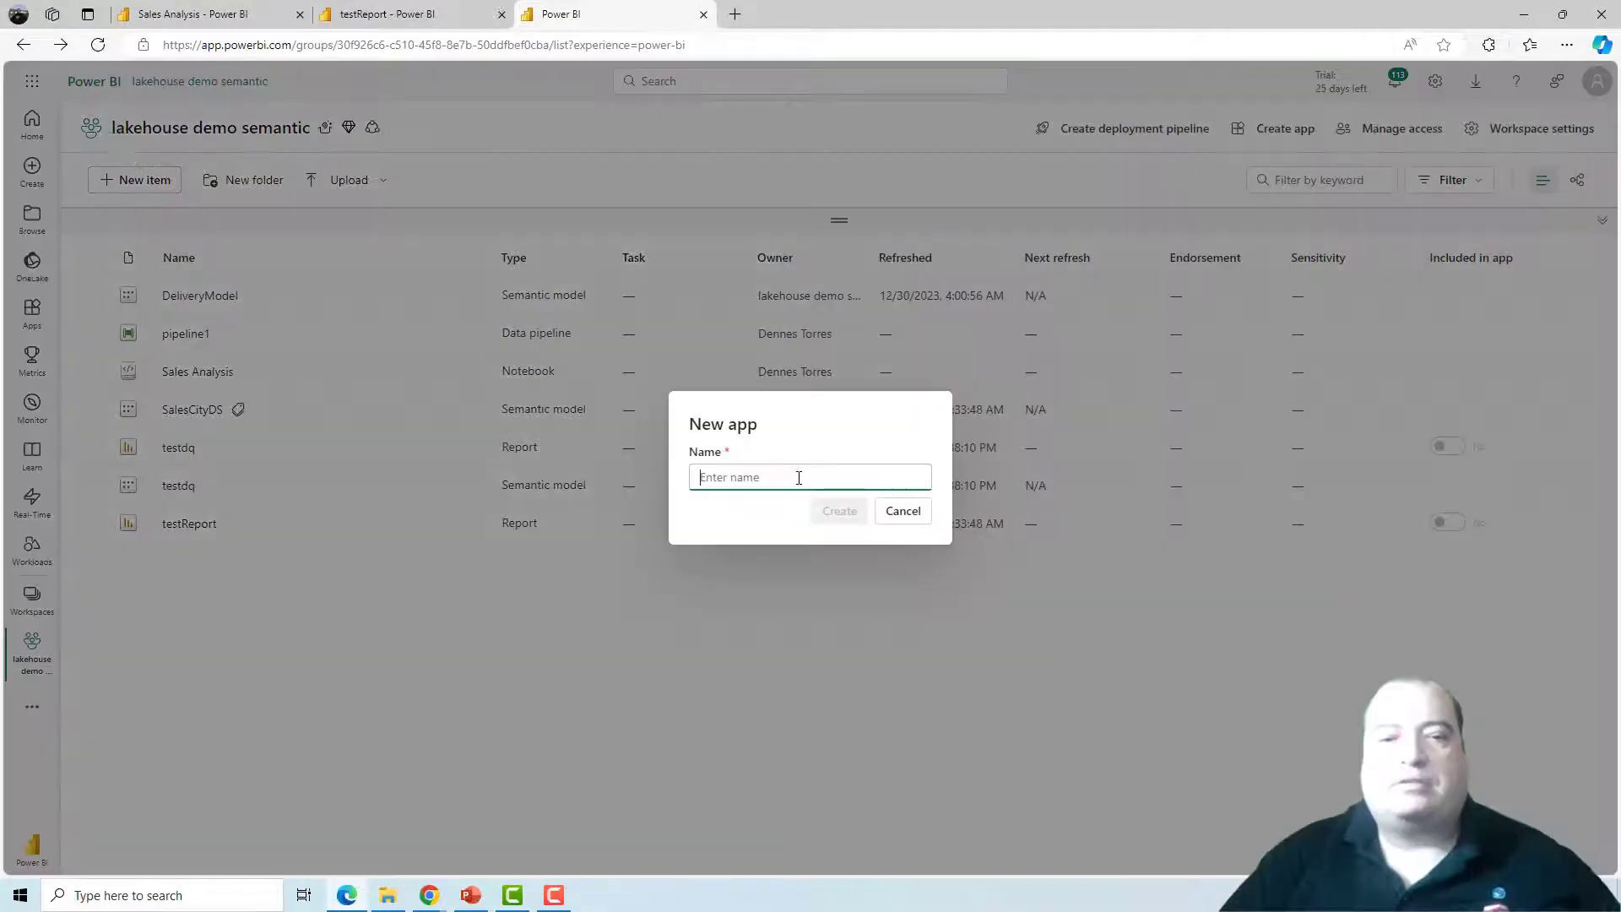
type("myAoo")
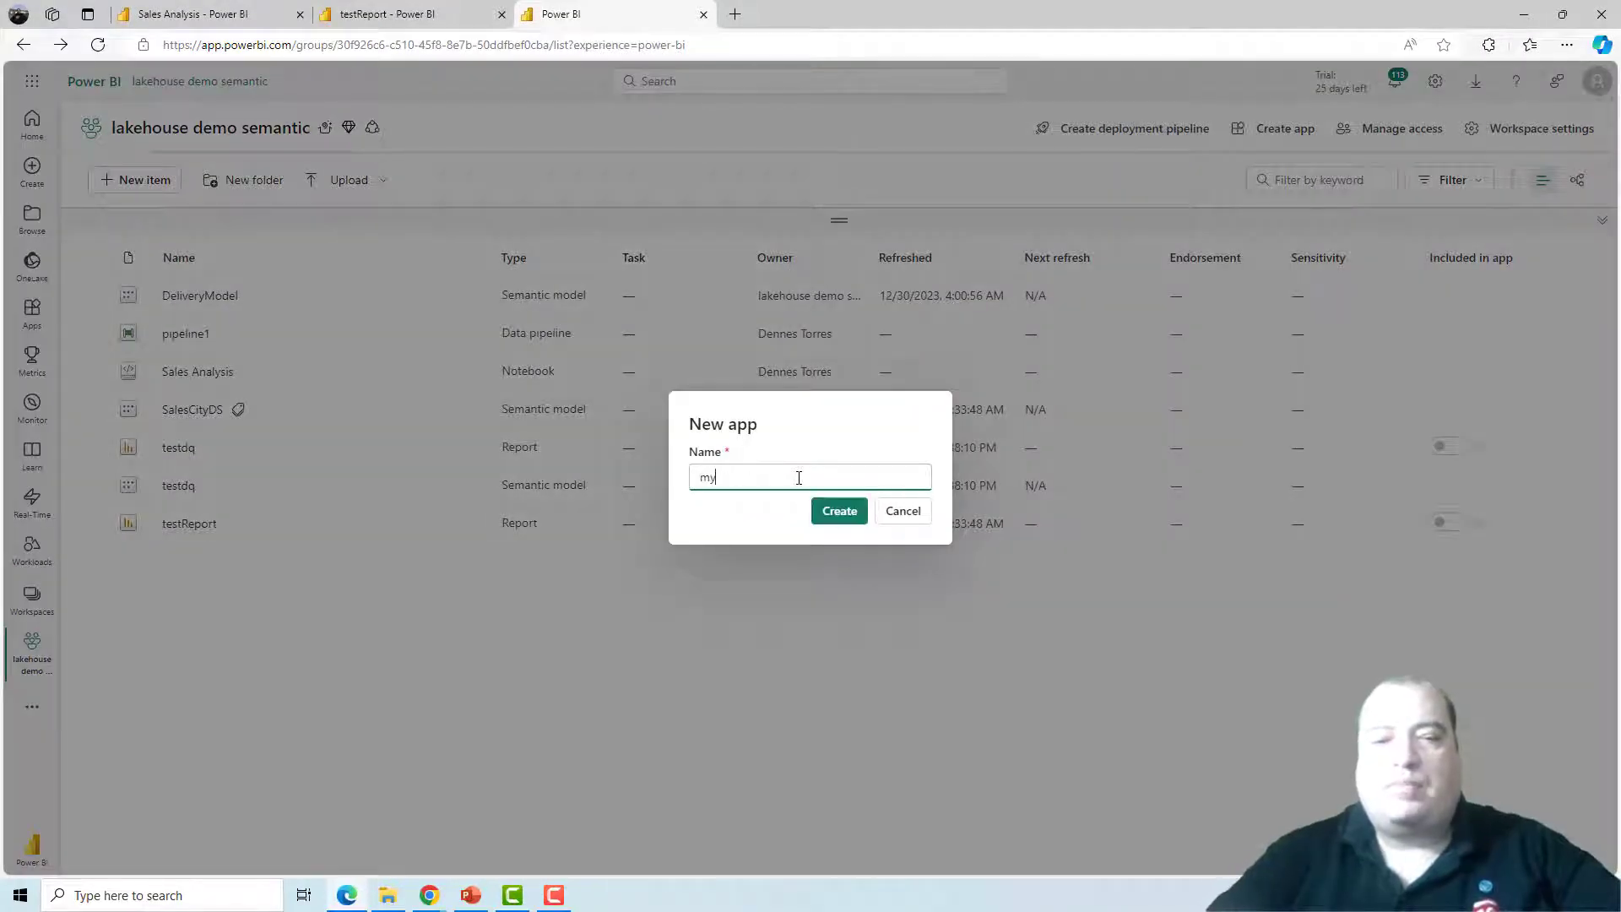
key("BackSpace")
key("BackSpace")
type("pp")
left_click(840, 511)
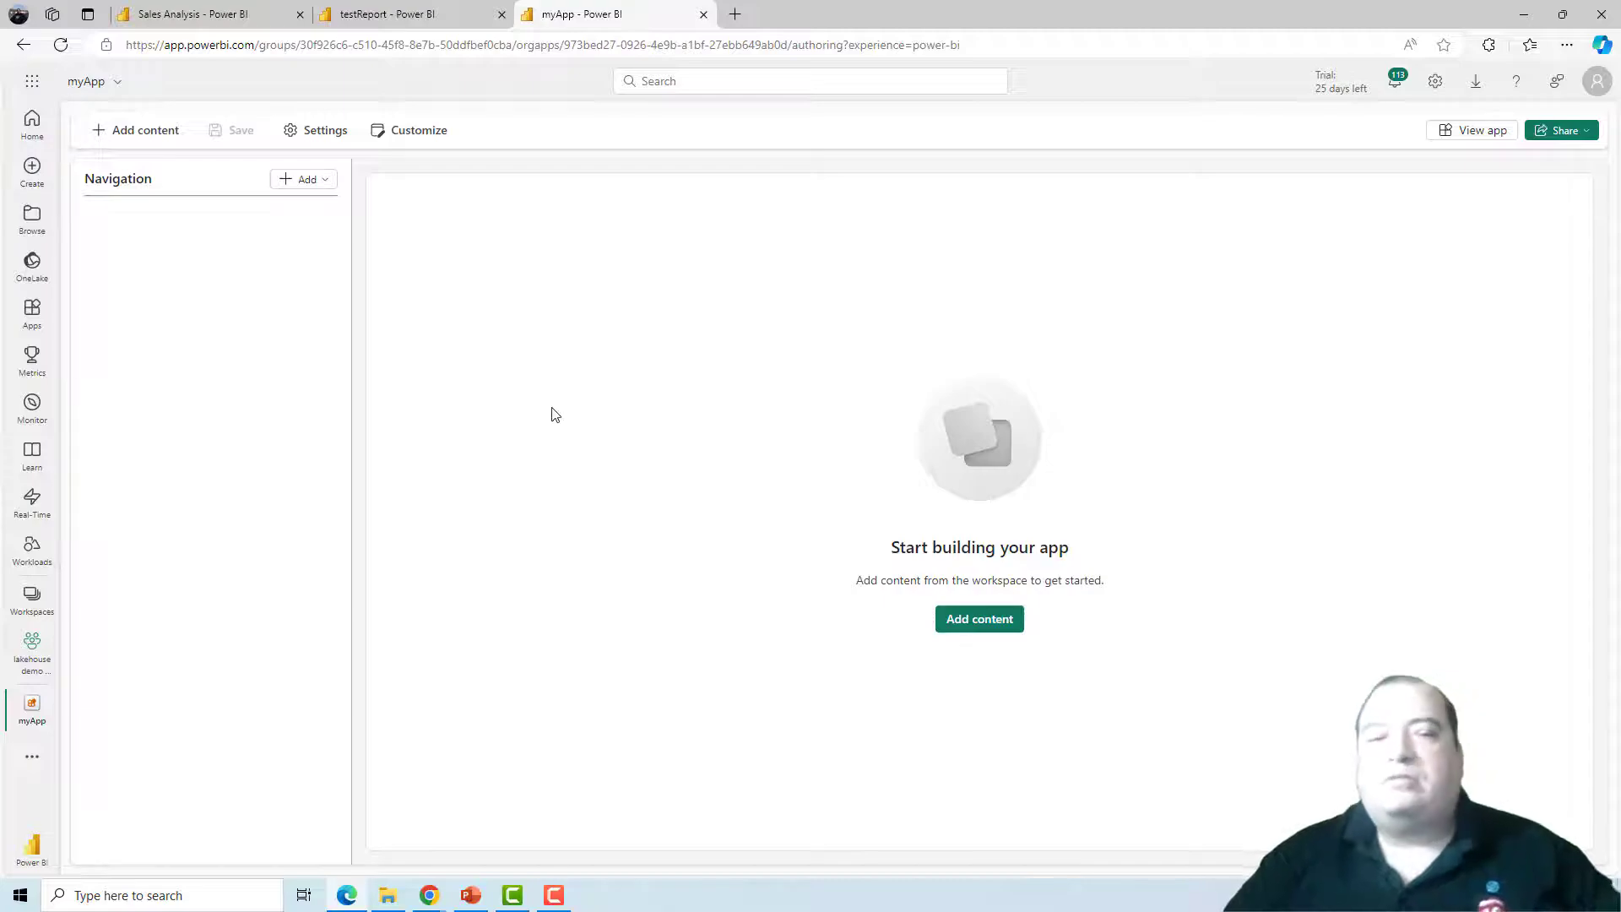
Step: Add an overview page named "Sales Overview" to the app's navigation
left_click(321, 185)
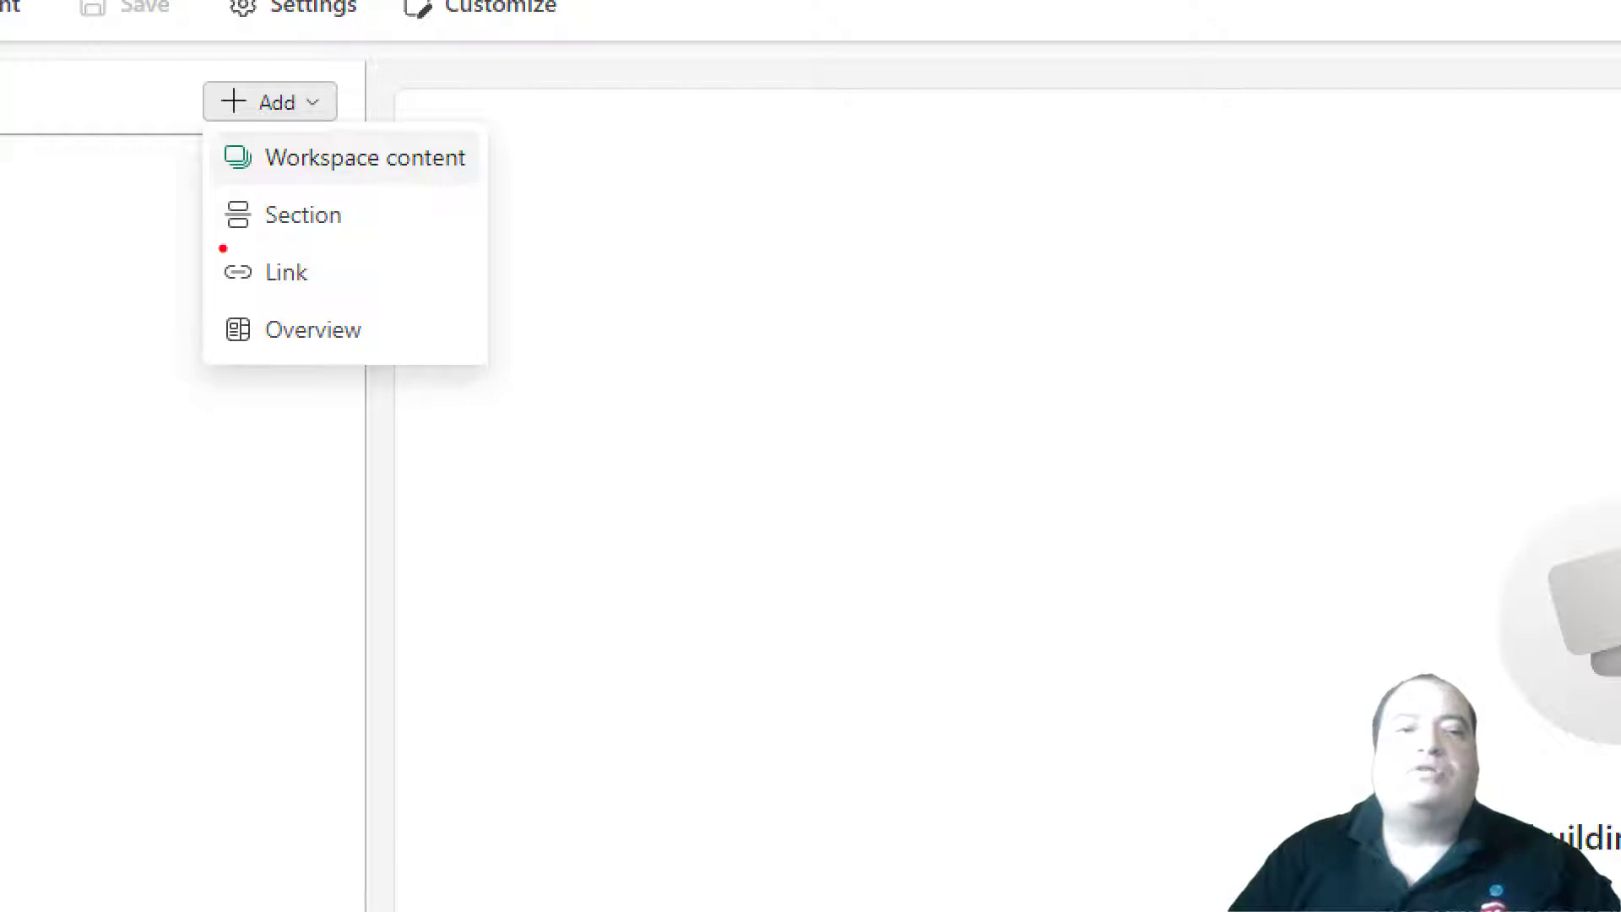
left_click_drag(223, 249, 404, 243)
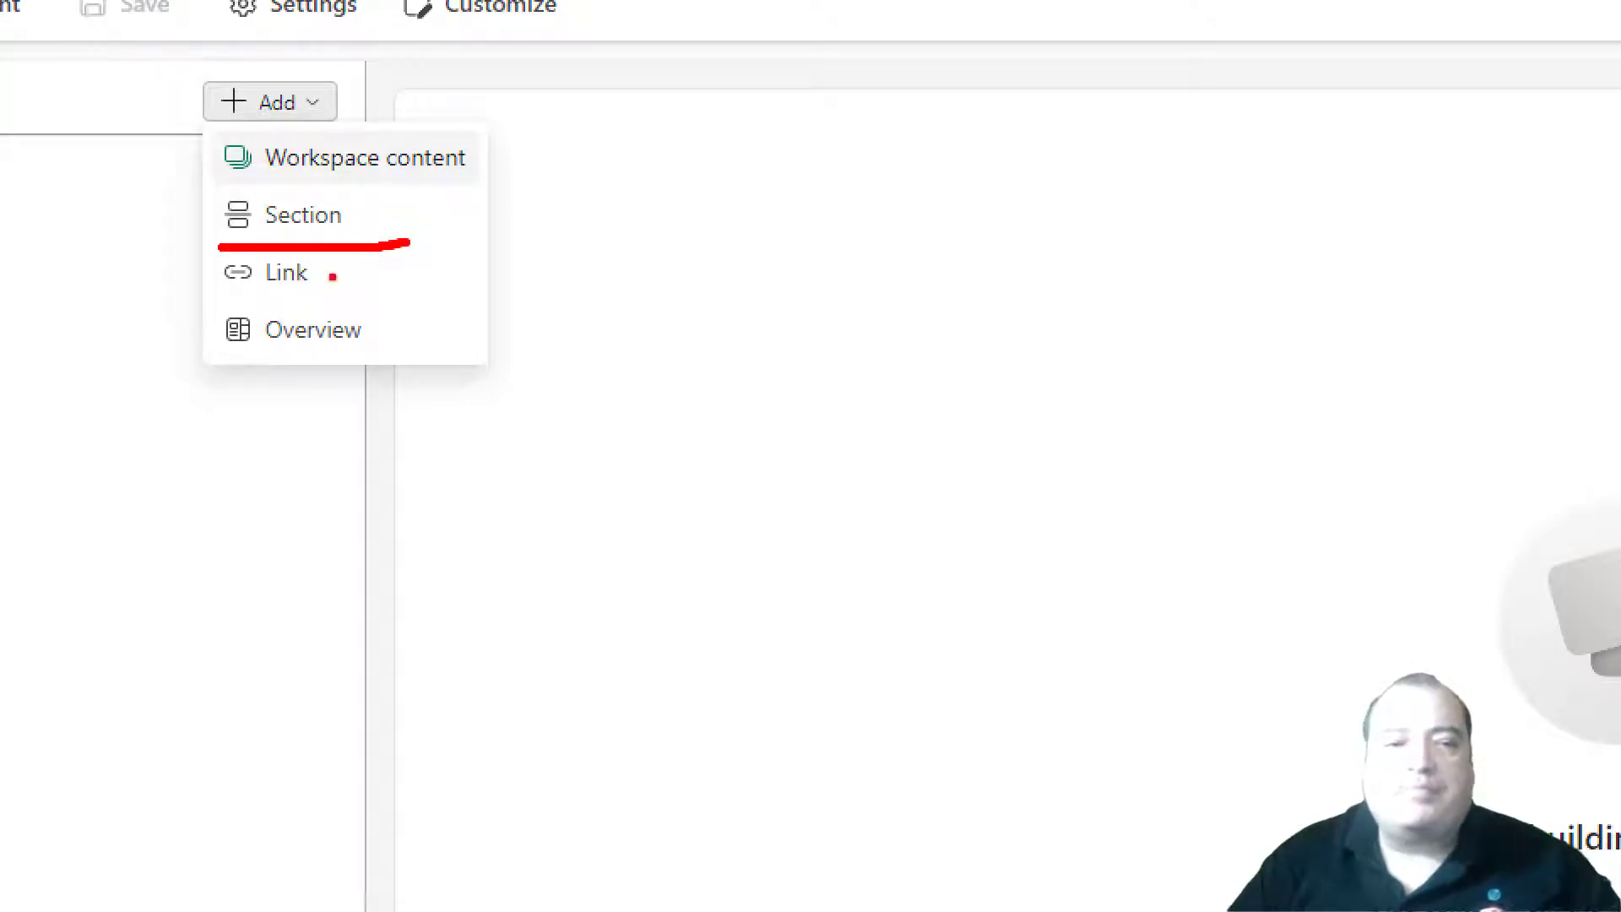
left_click_drag(206, 346, 401, 358)
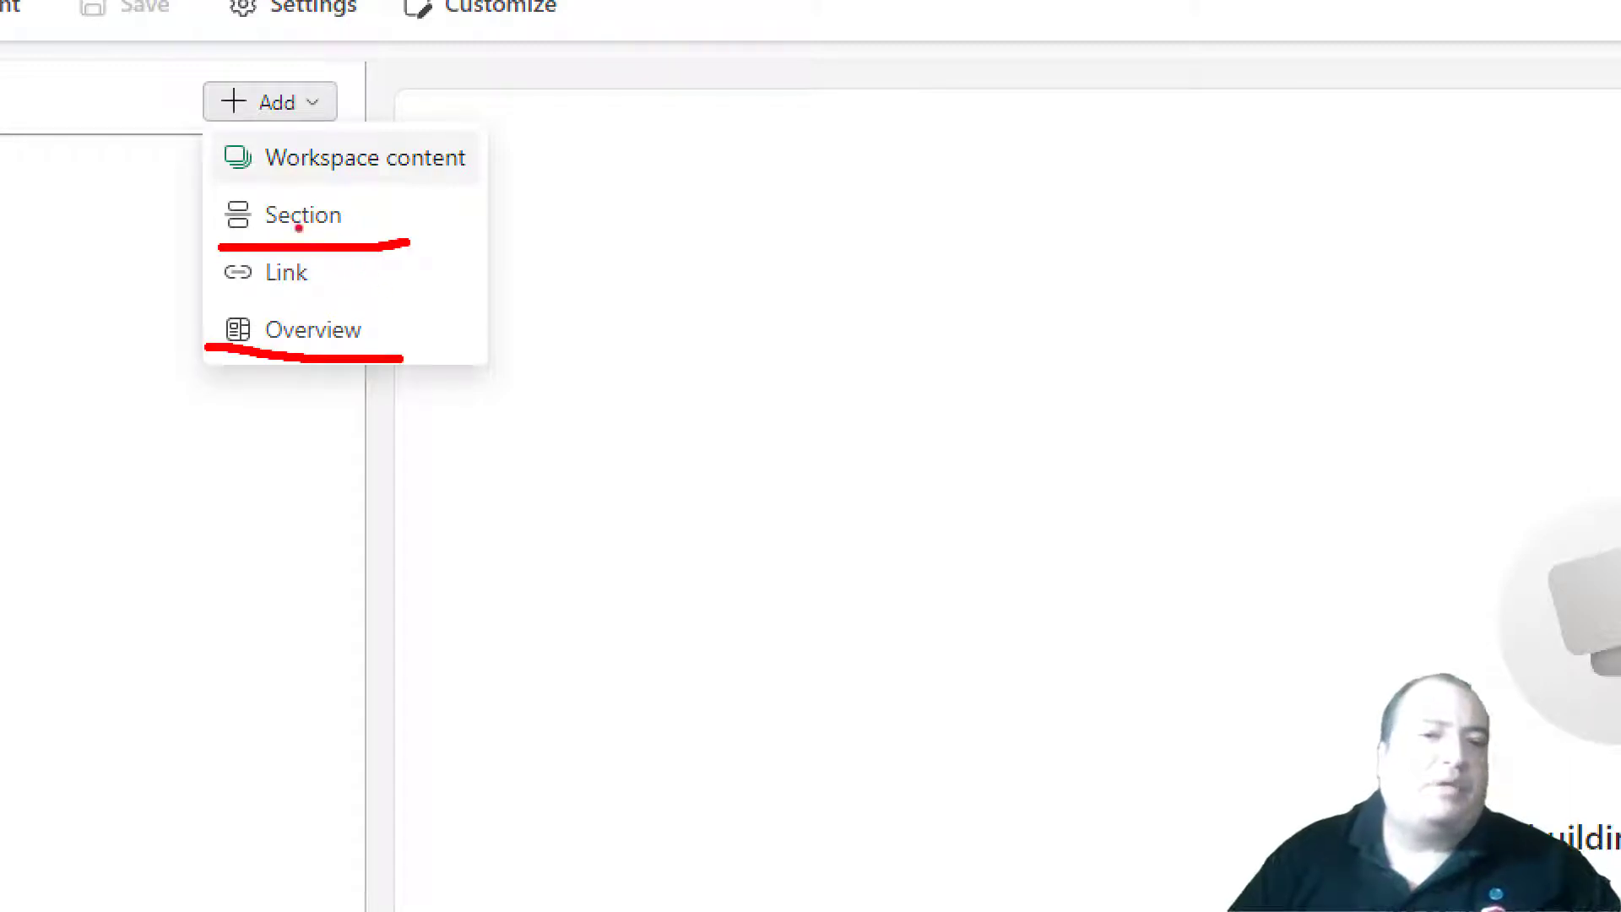
left_click_drag(201, 298, 485, 302)
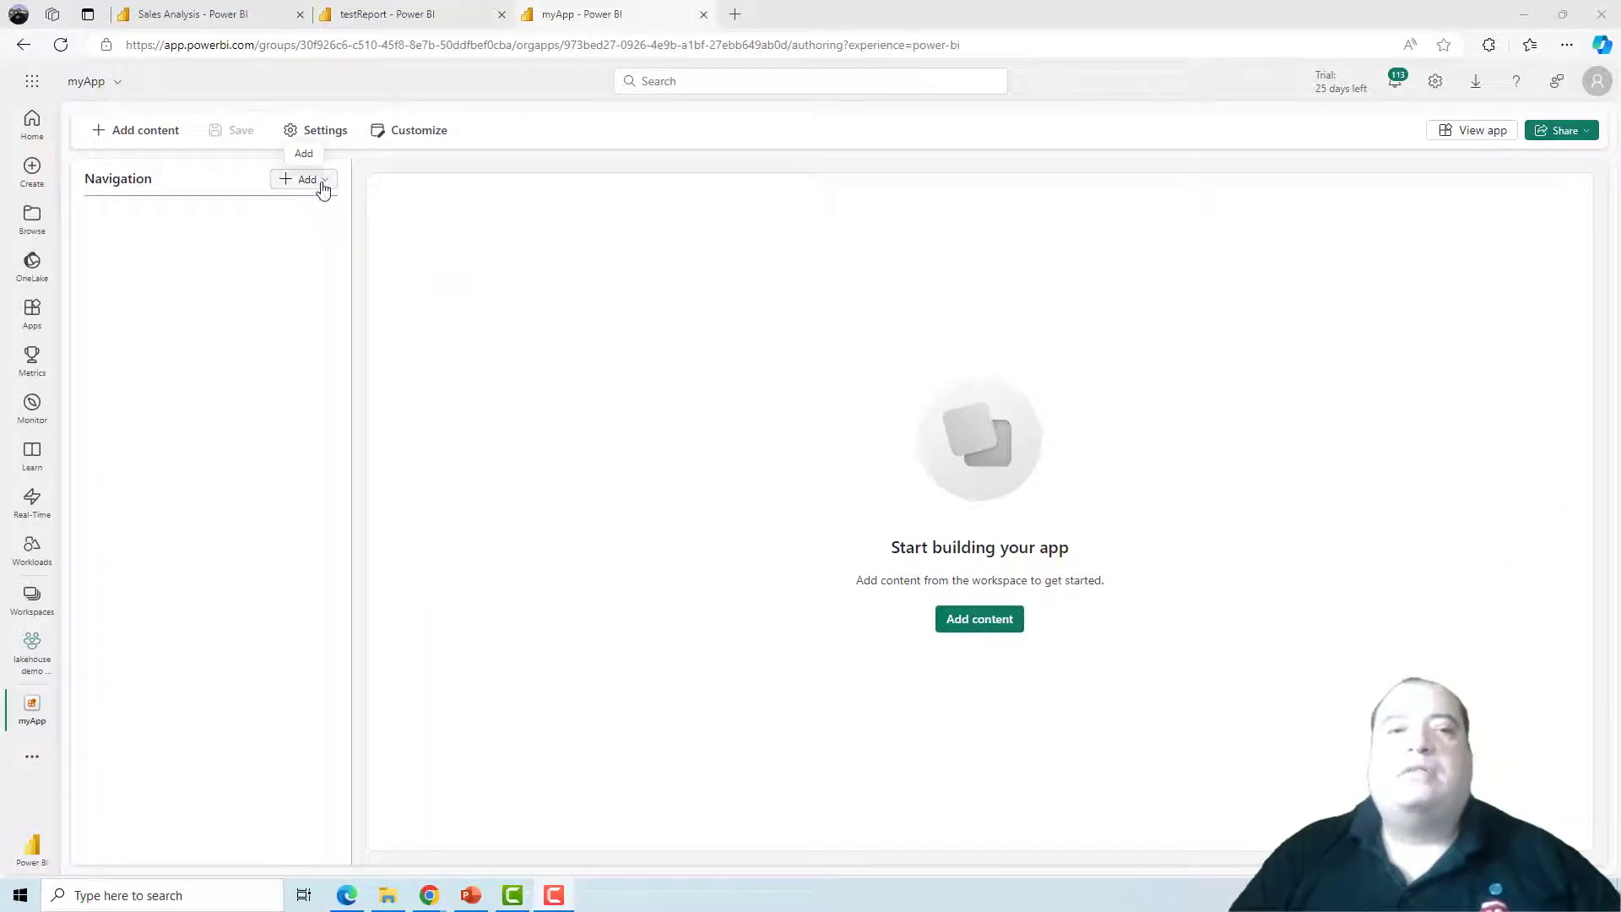
left_click(299, 105)
left_click(322, 293)
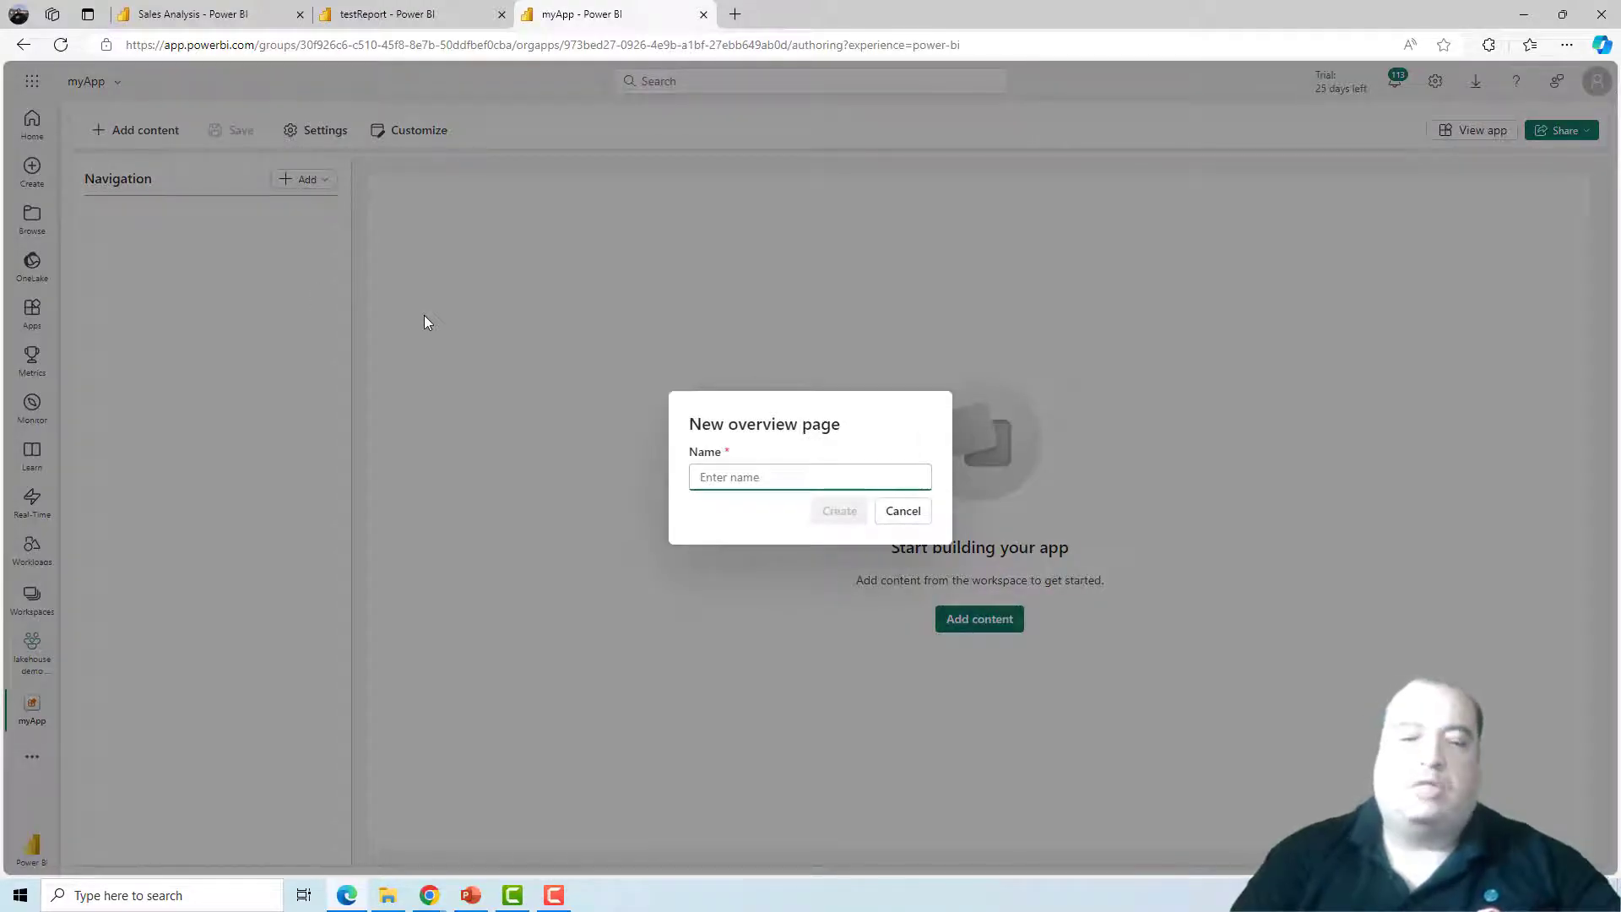
type("Sales ")
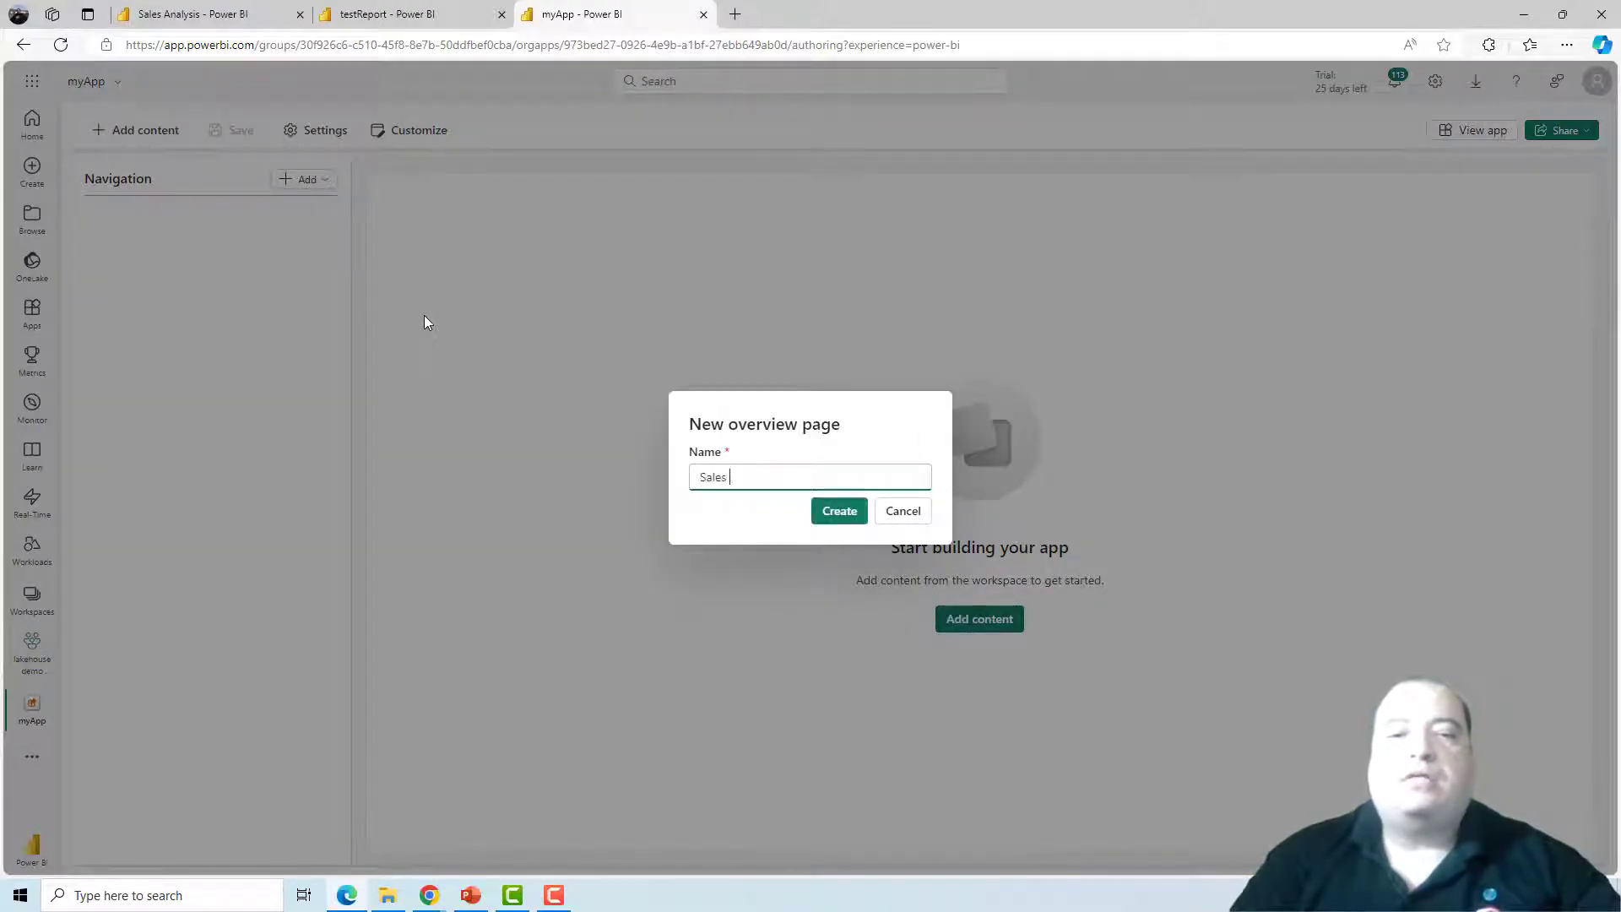
type("Overview")
left_click(839, 511)
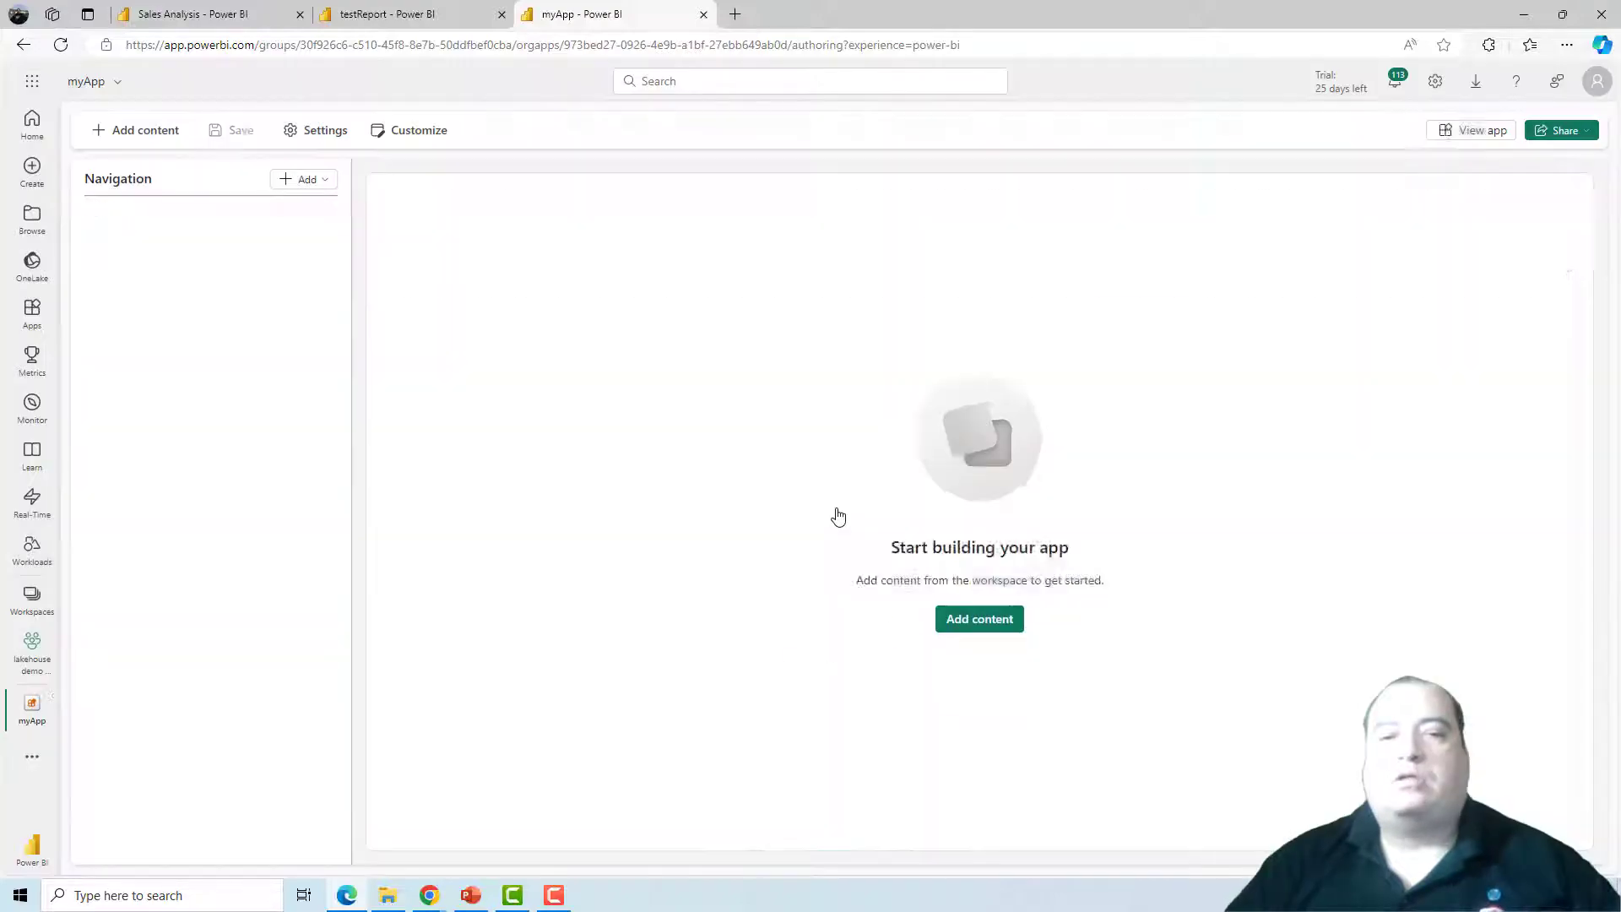
Step: Add an overview page header titled "Sales Analysis" with the description "Analysing the Sales of my Company" and the app theme applied as background color
left_click(966, 243)
left_click(798, 409)
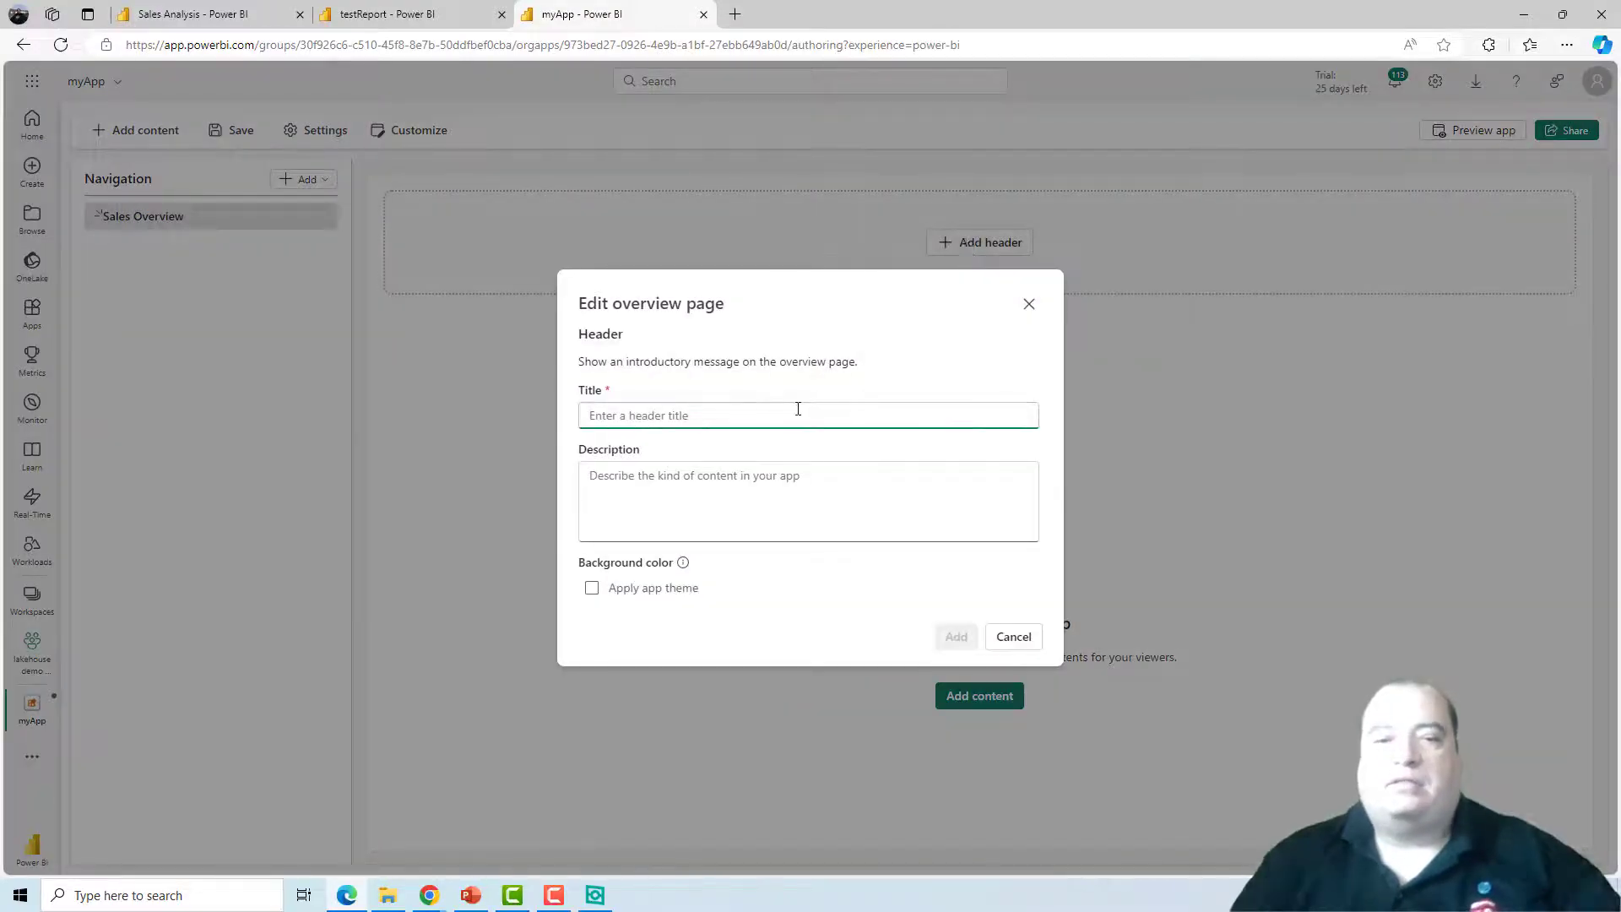
type("Sales Analy")
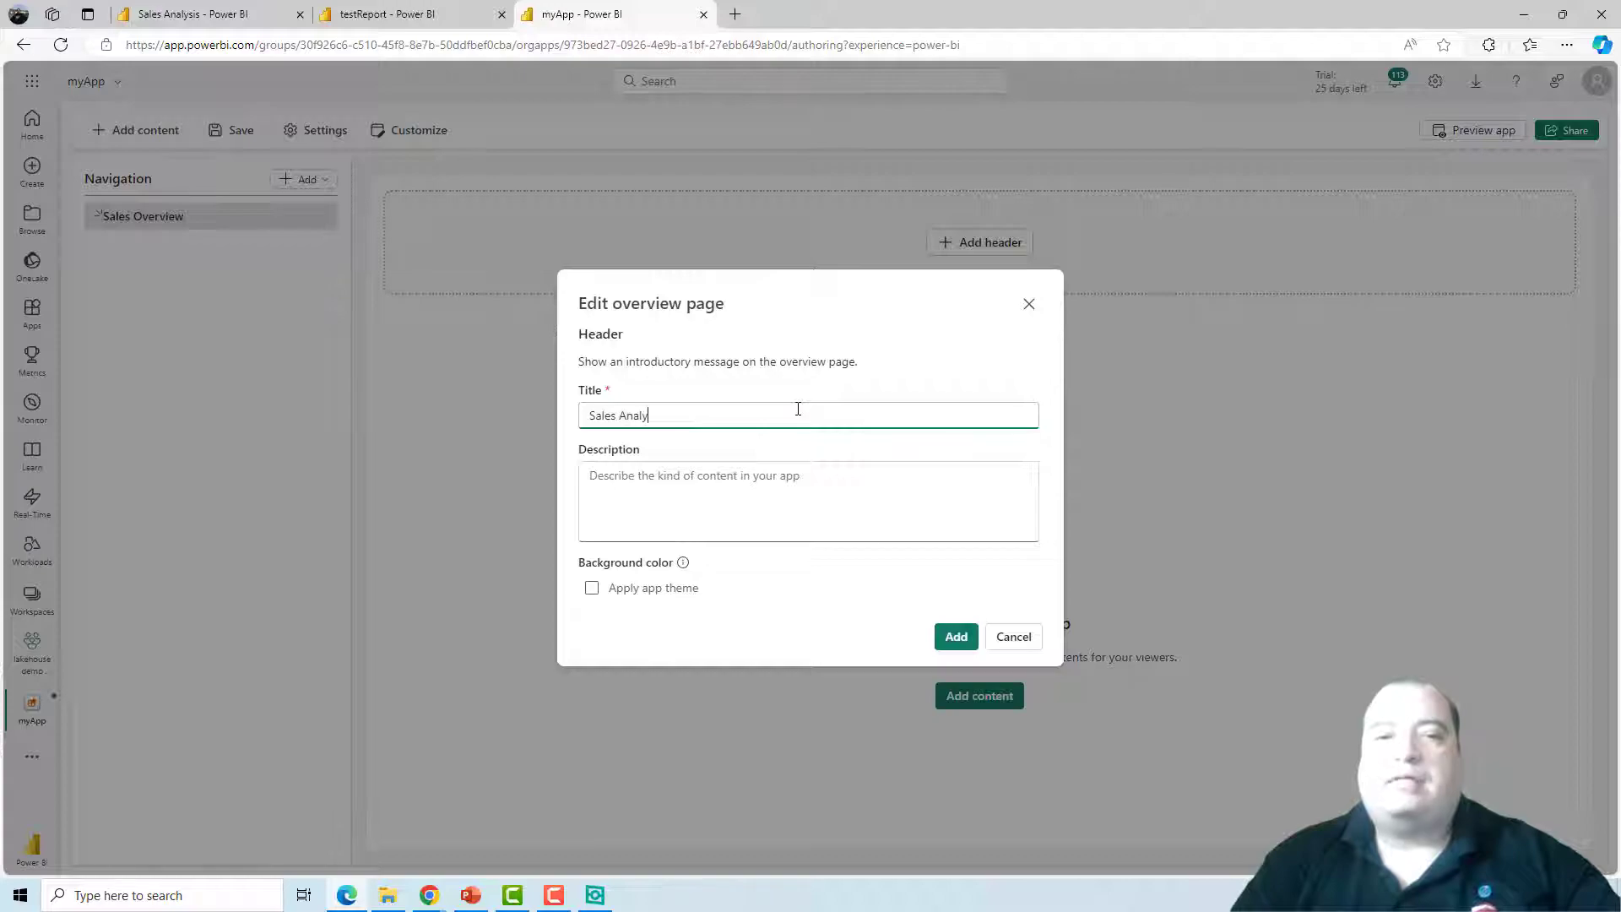
type("sis")
key("Tab")
type("Analy")
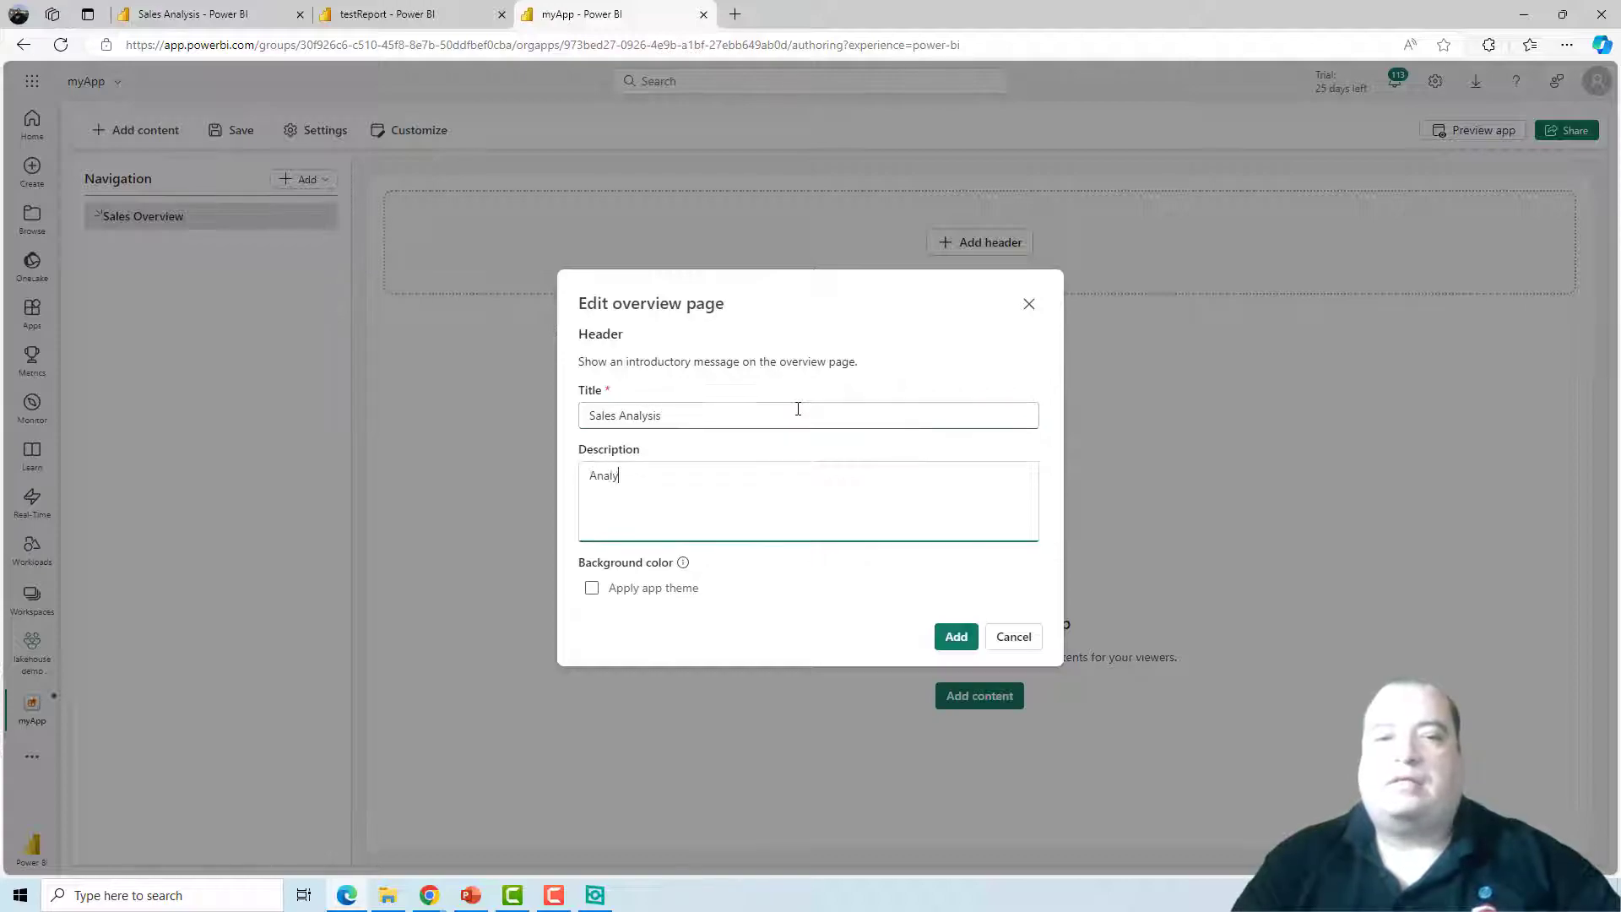
type("sing the S")
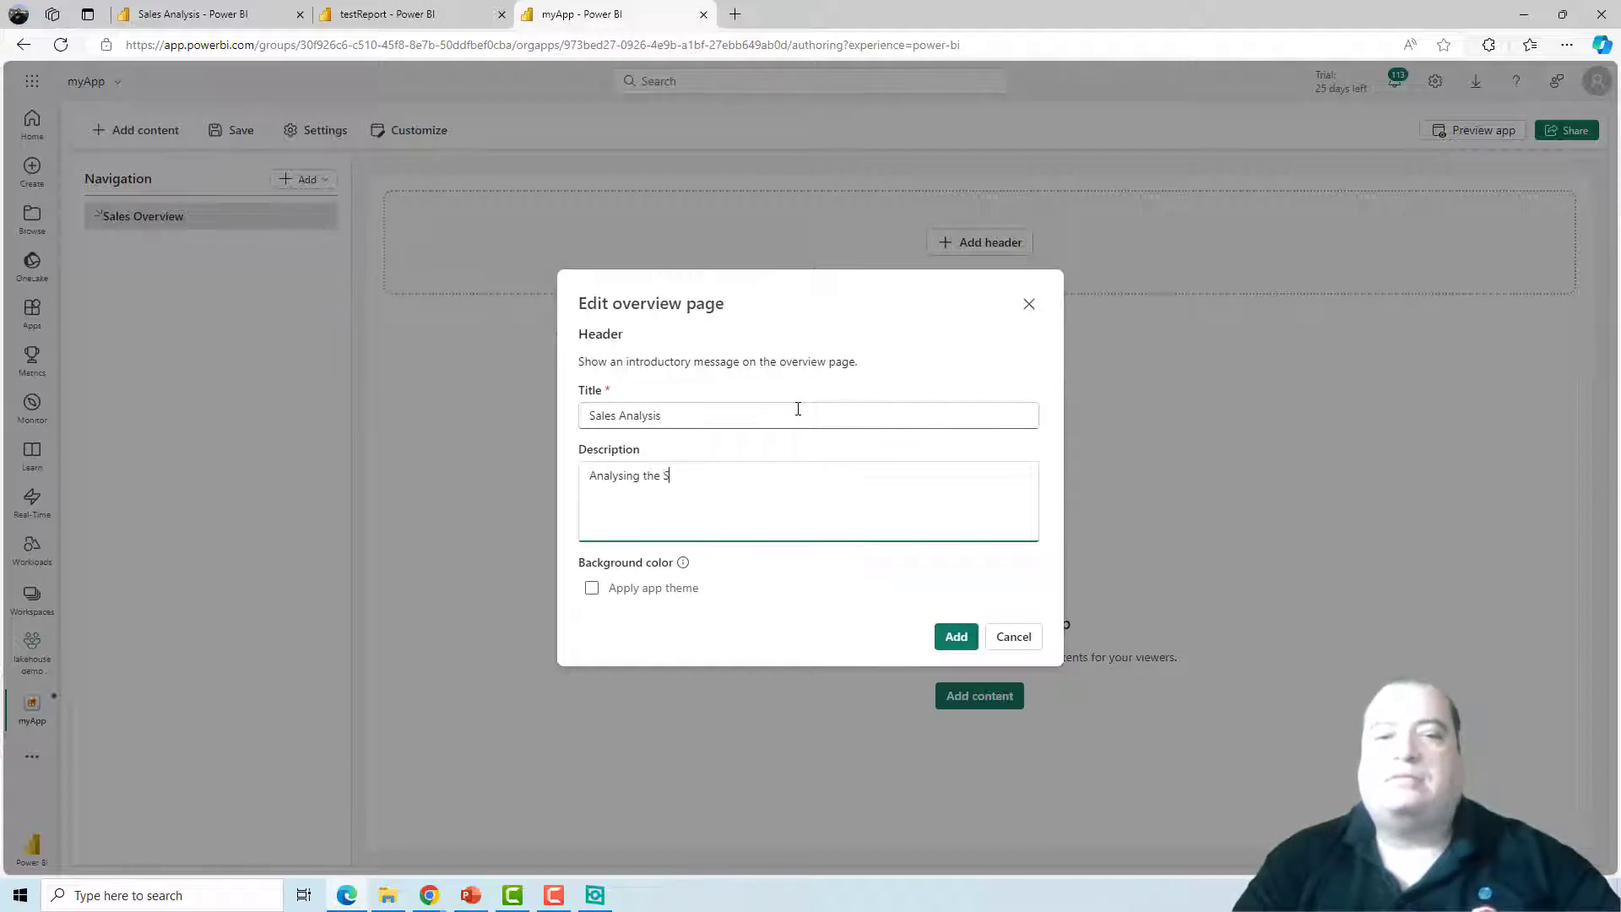
type("ales of my ")
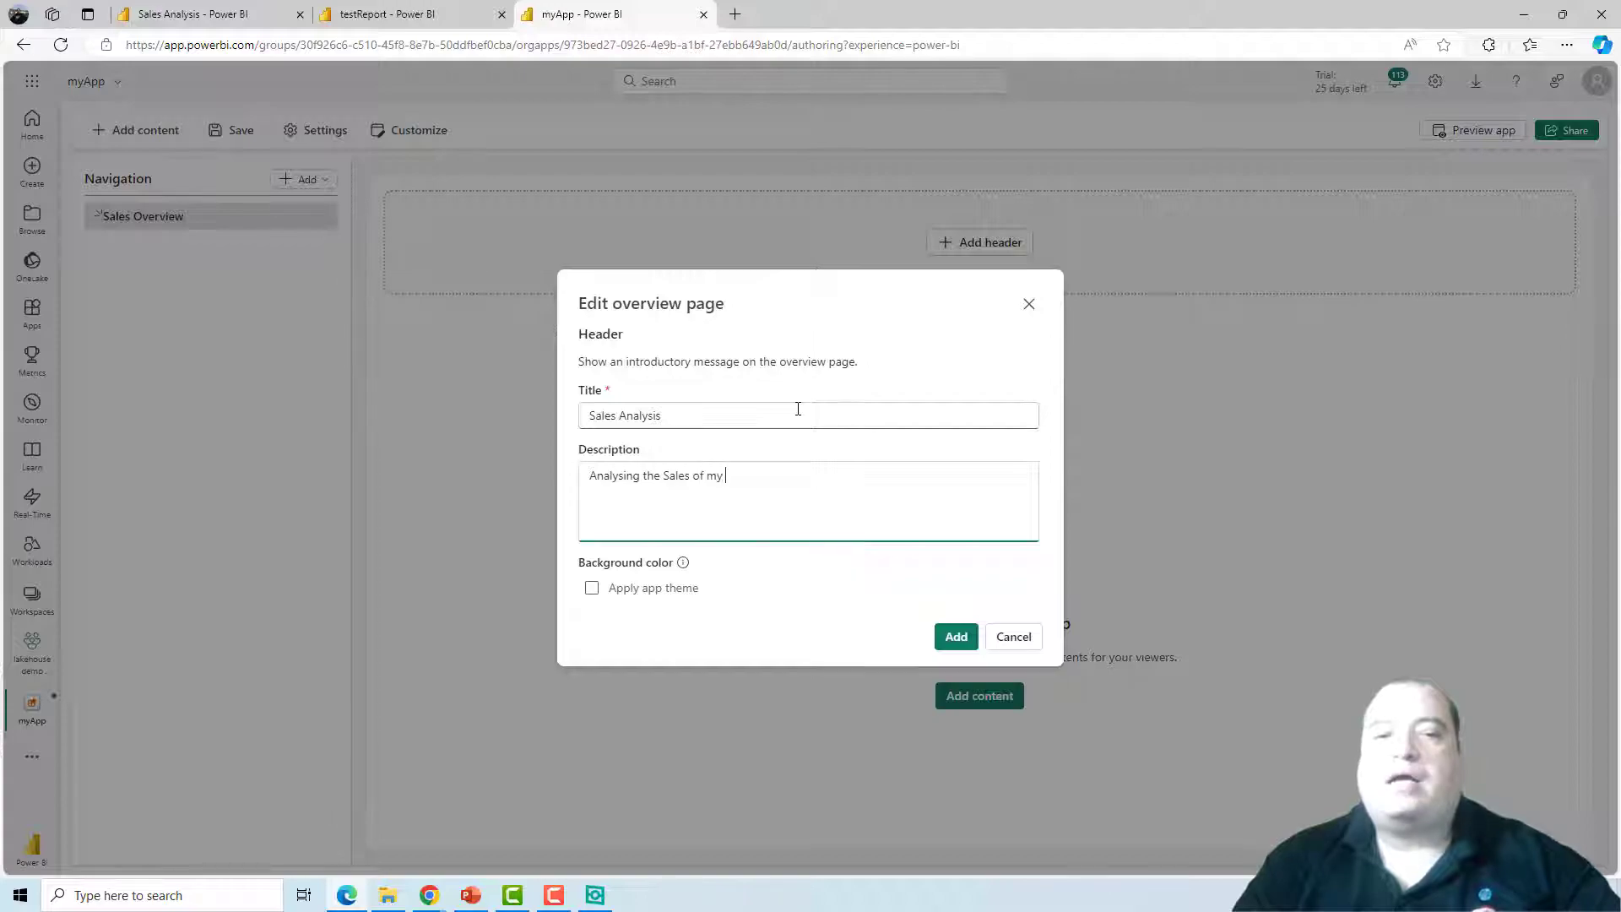
type("Company")
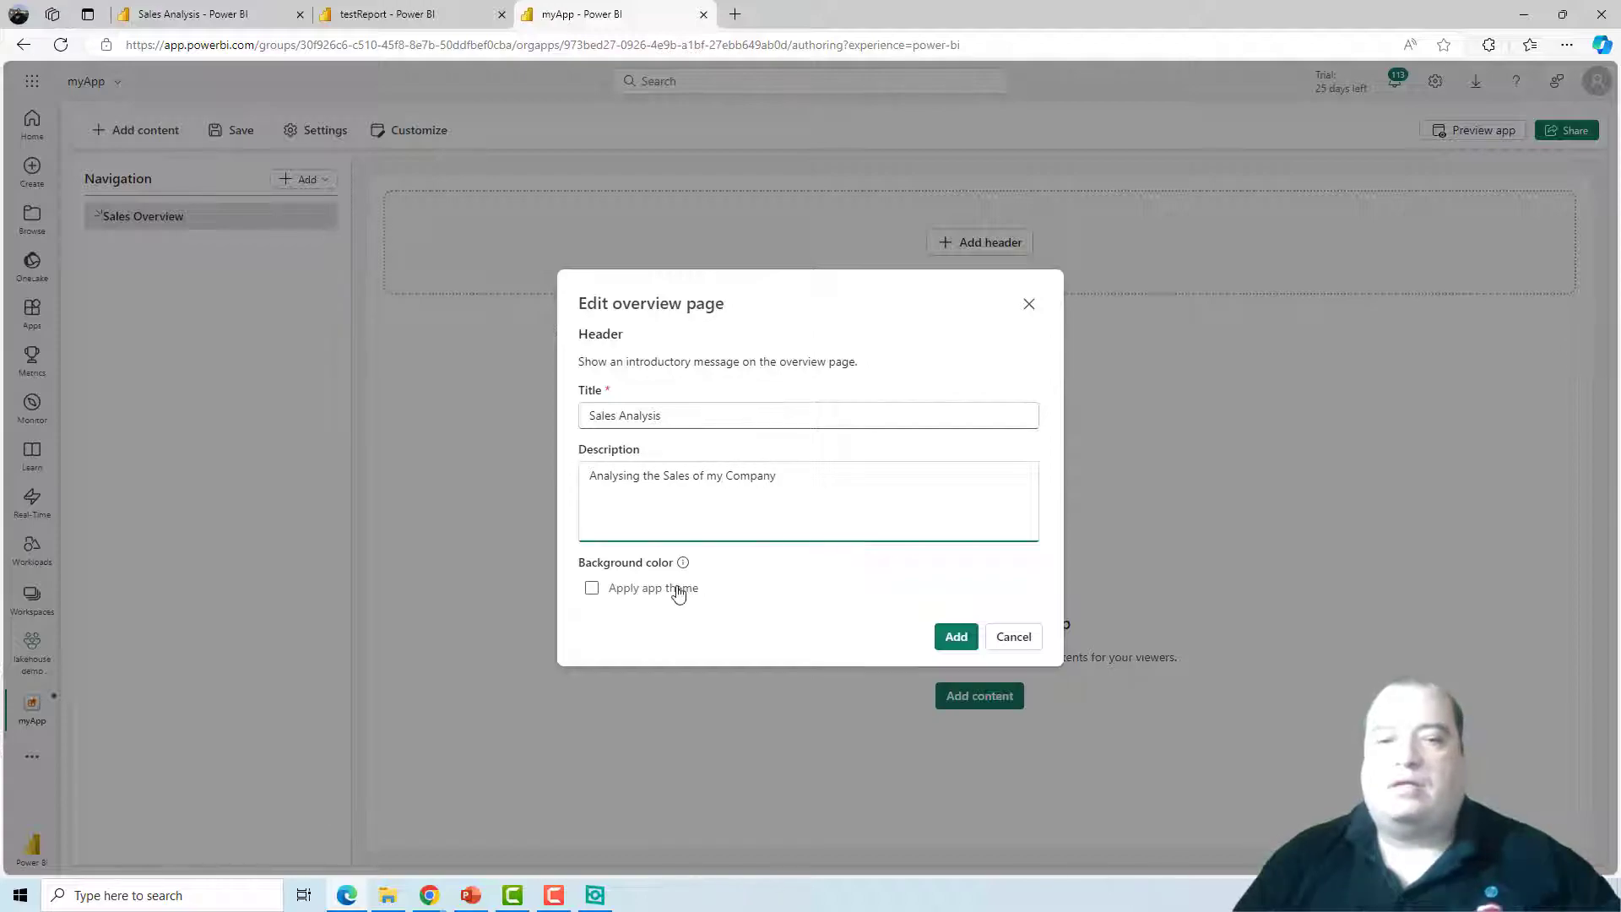
left_click(678, 590)
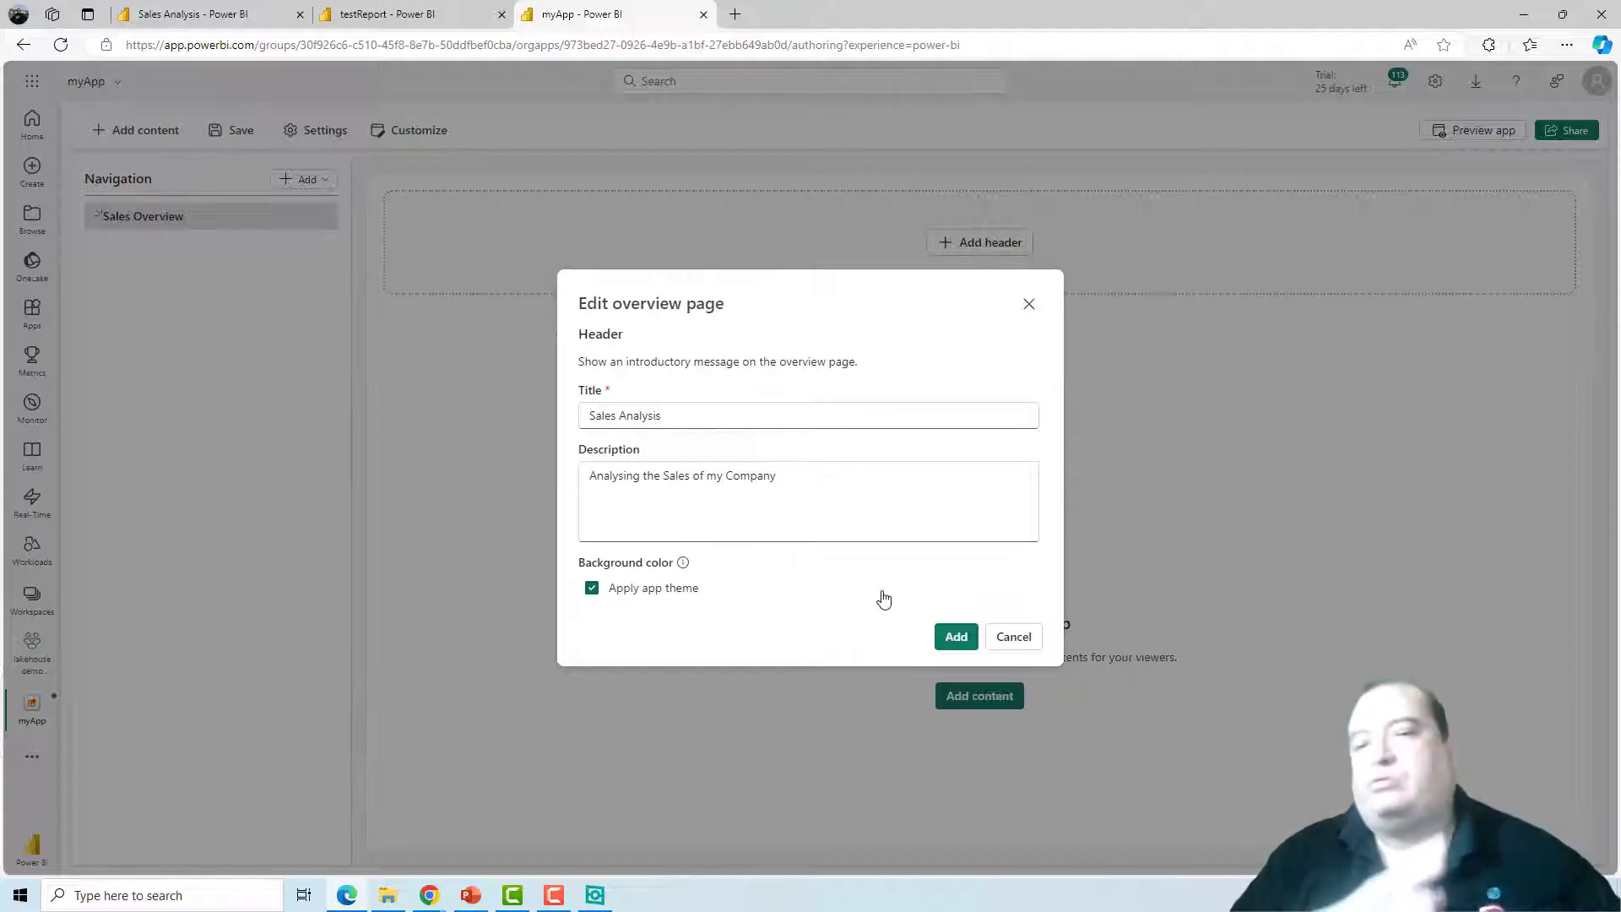
left_click(959, 637)
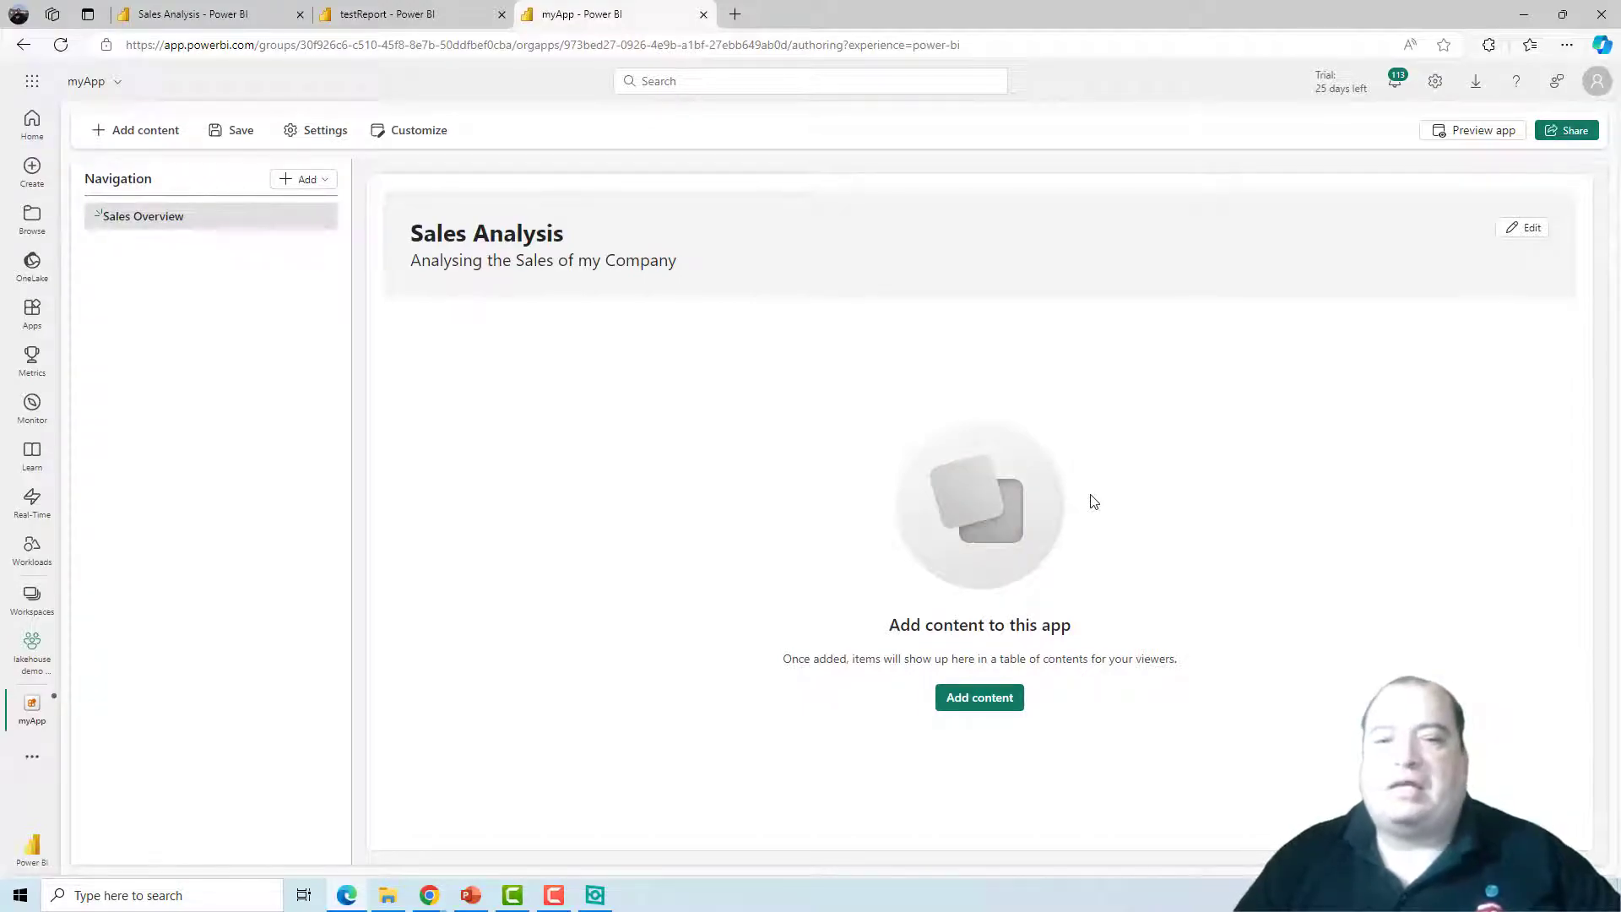
Step: Add the Sales Analysis notebook from the workspace content to the app
left_click(327, 182)
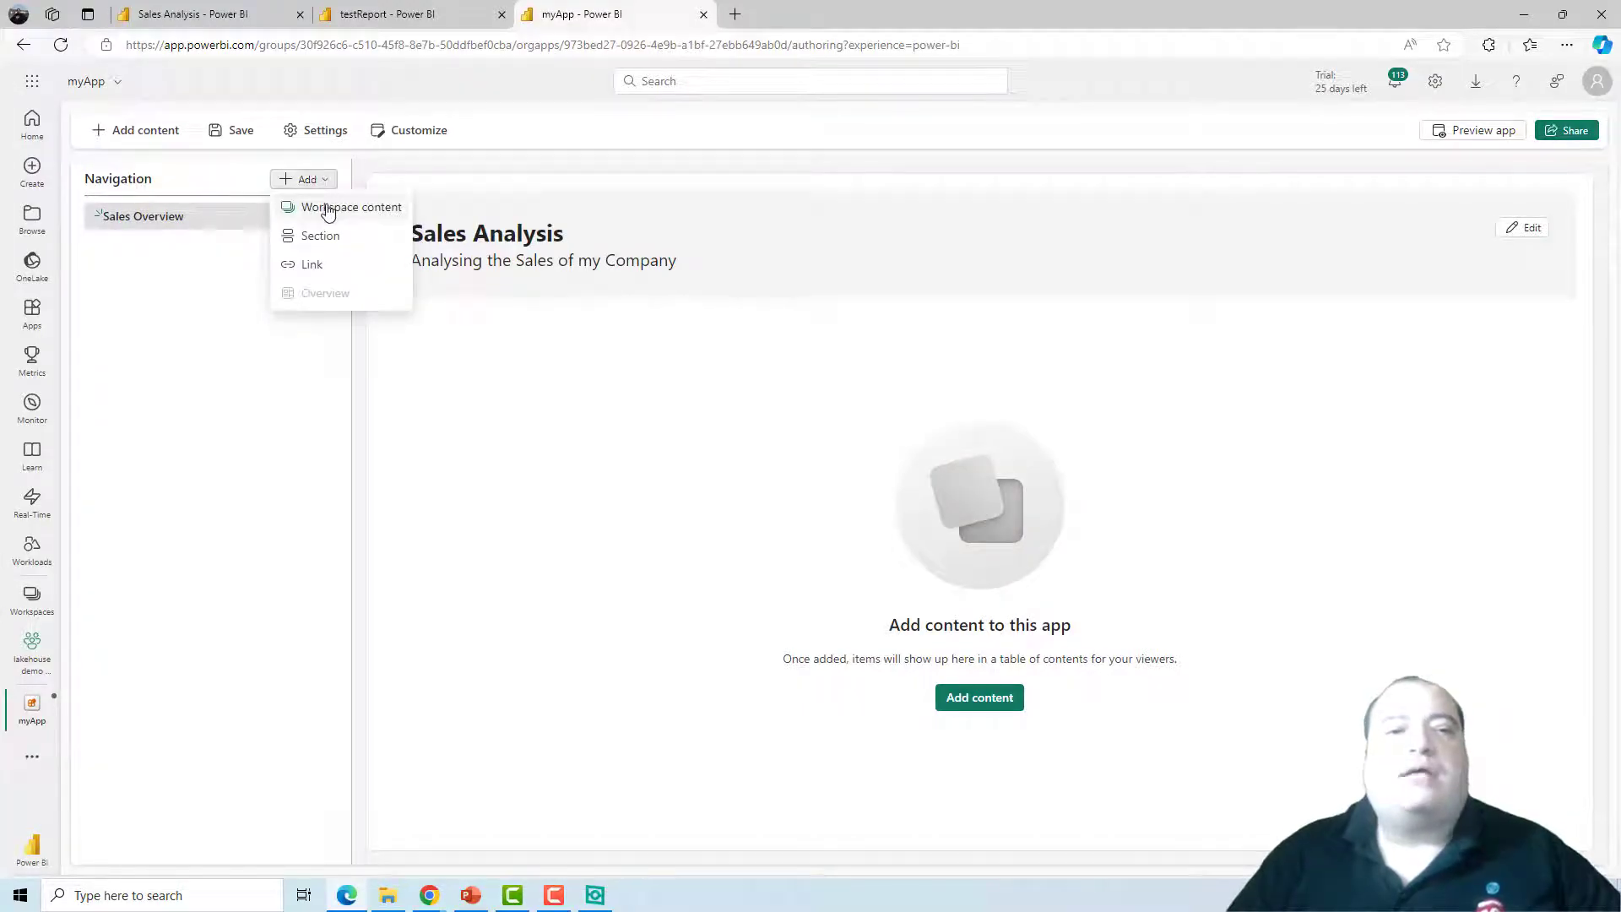
left_click(326, 207)
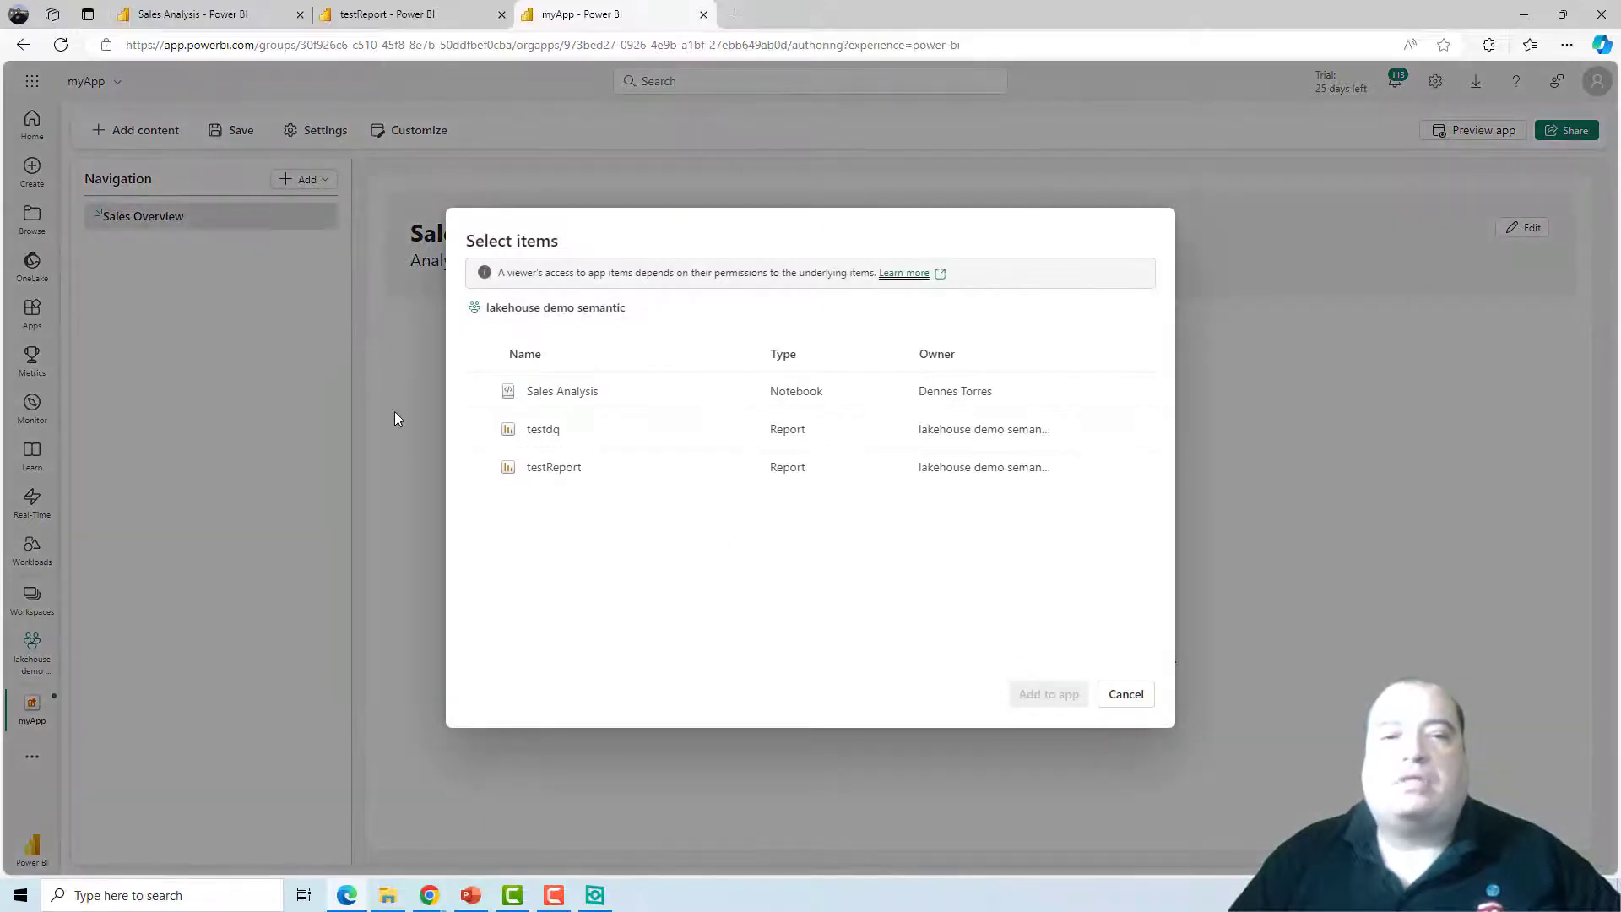
left_click(479, 393)
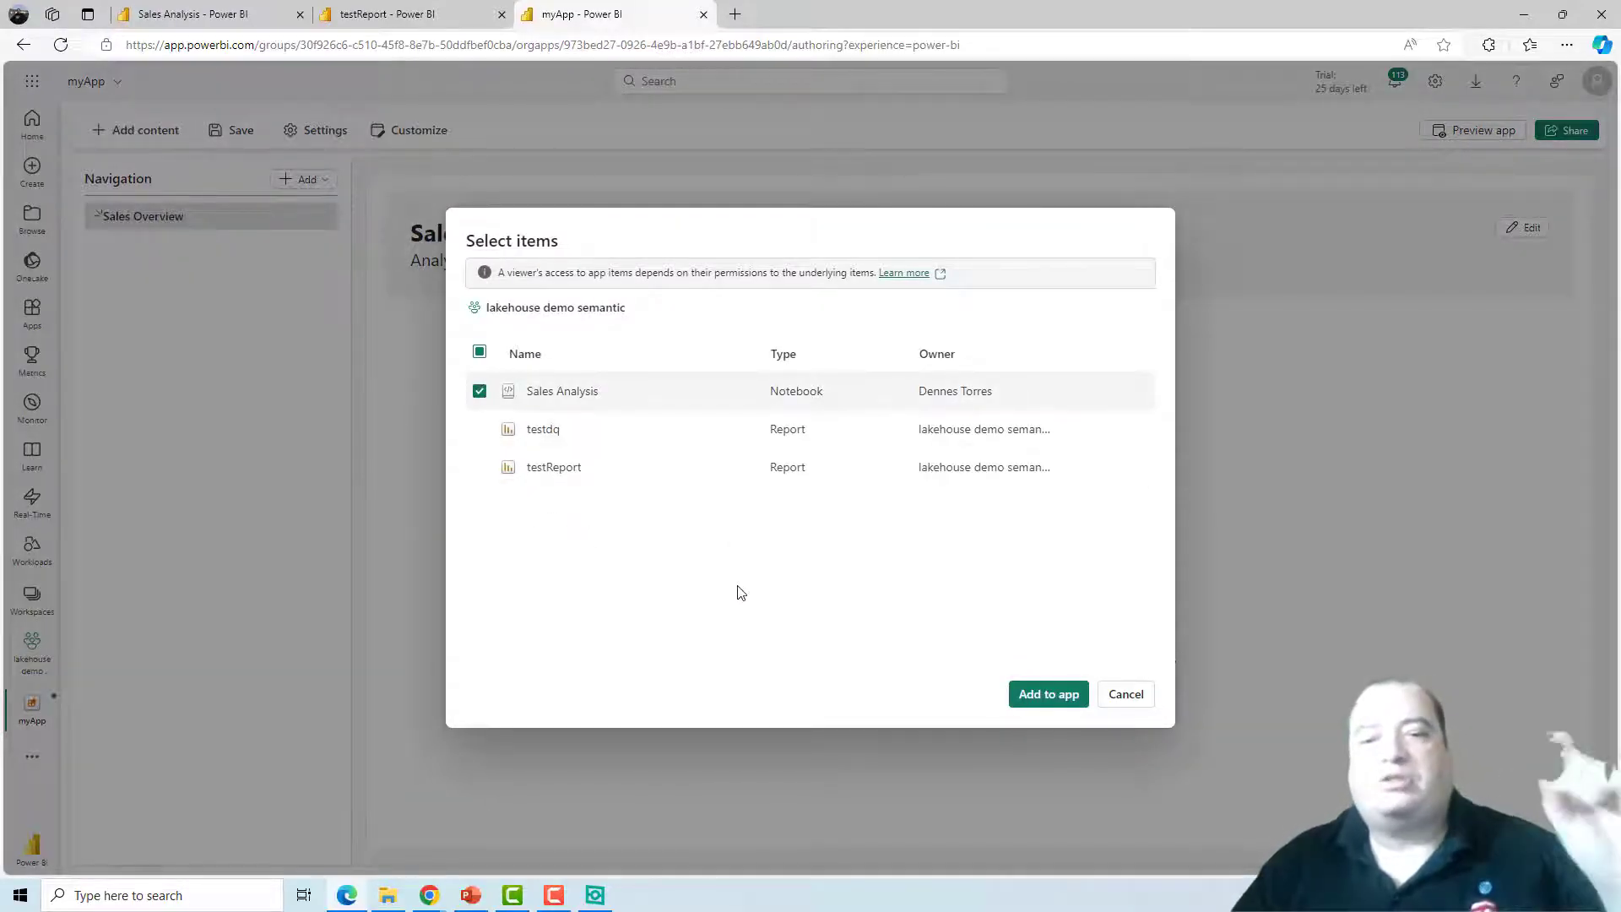
left_click(1026, 700)
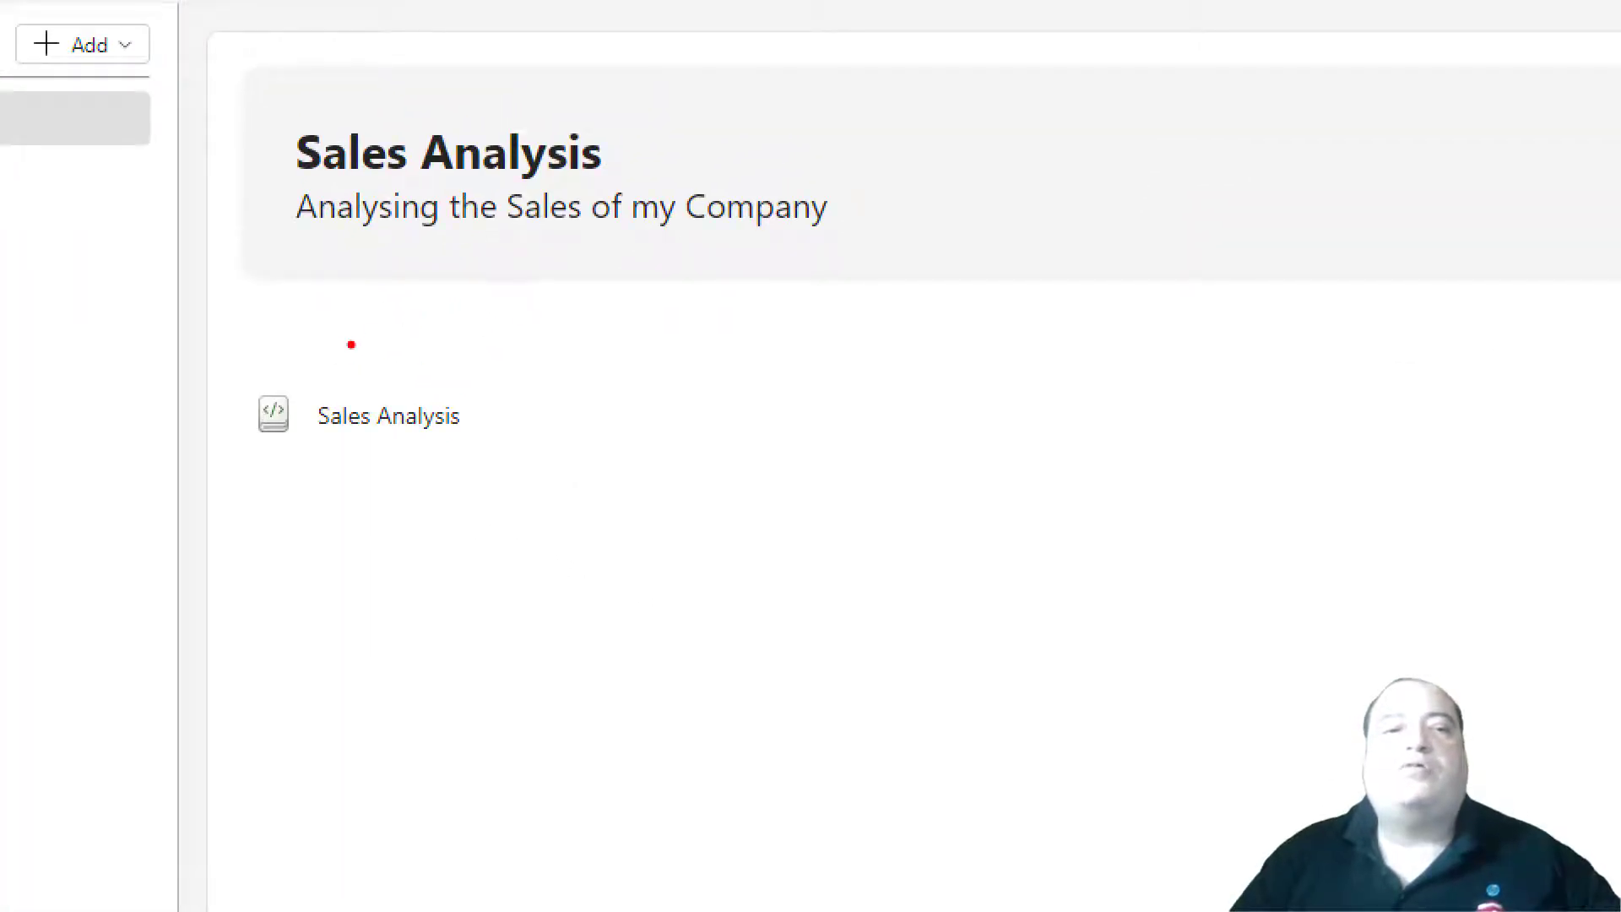
mouse_move(319, 344)
left_mouse_down()
mouse_move(217, 397)
mouse_move(264, 345)
left_mouse_up()
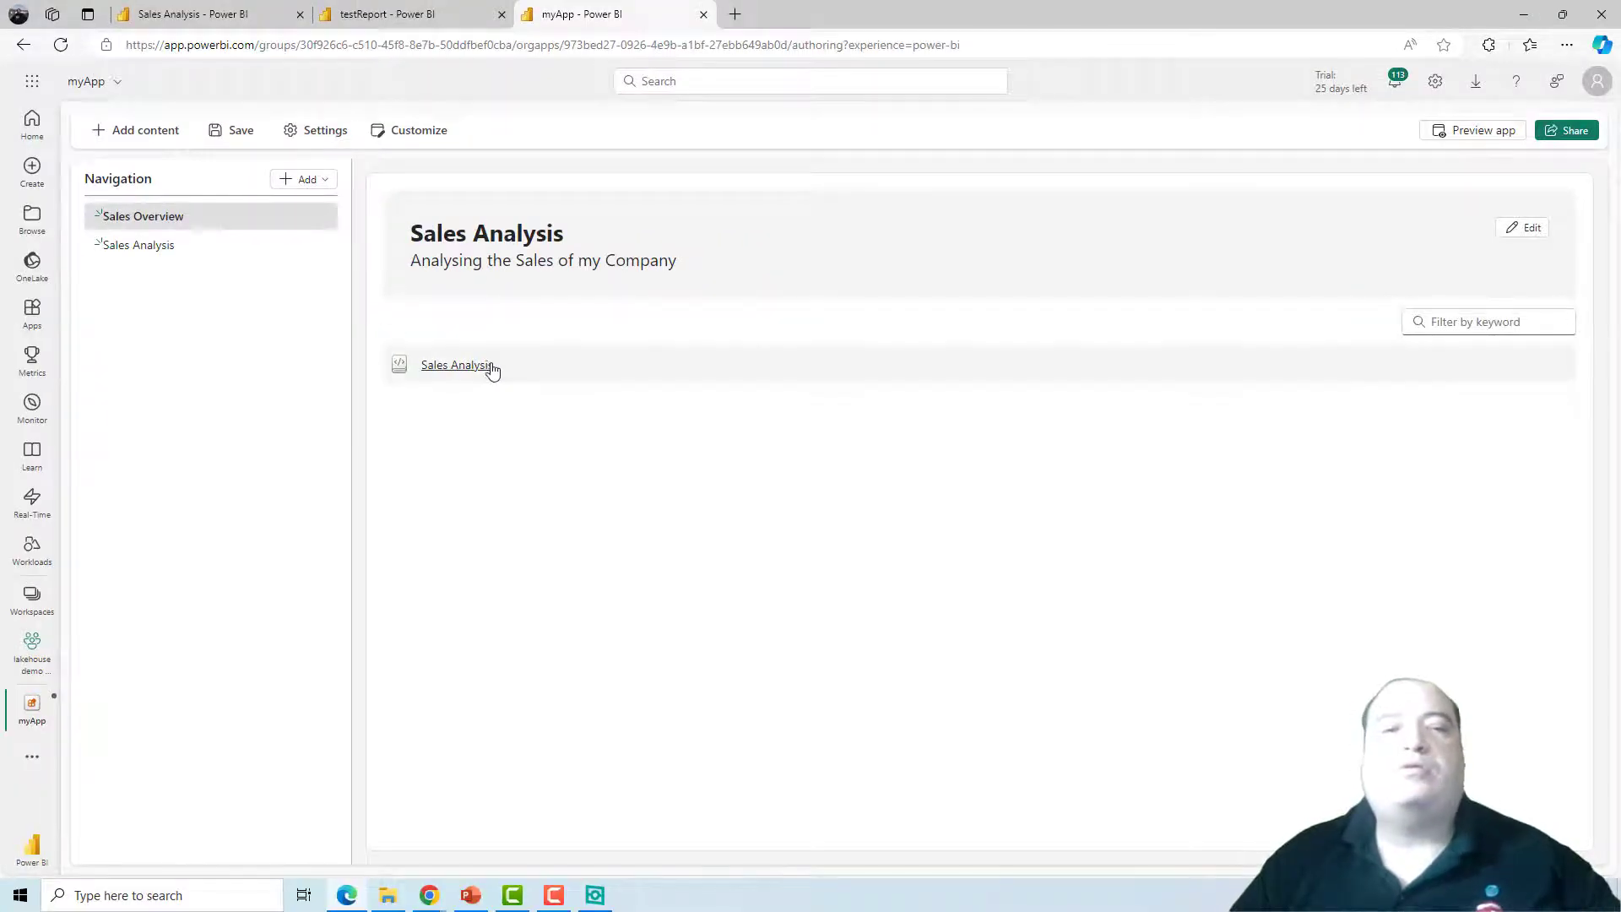
Step: Open the Sales Analysis notebook inside the app and examine its content
left_click(148, 246)
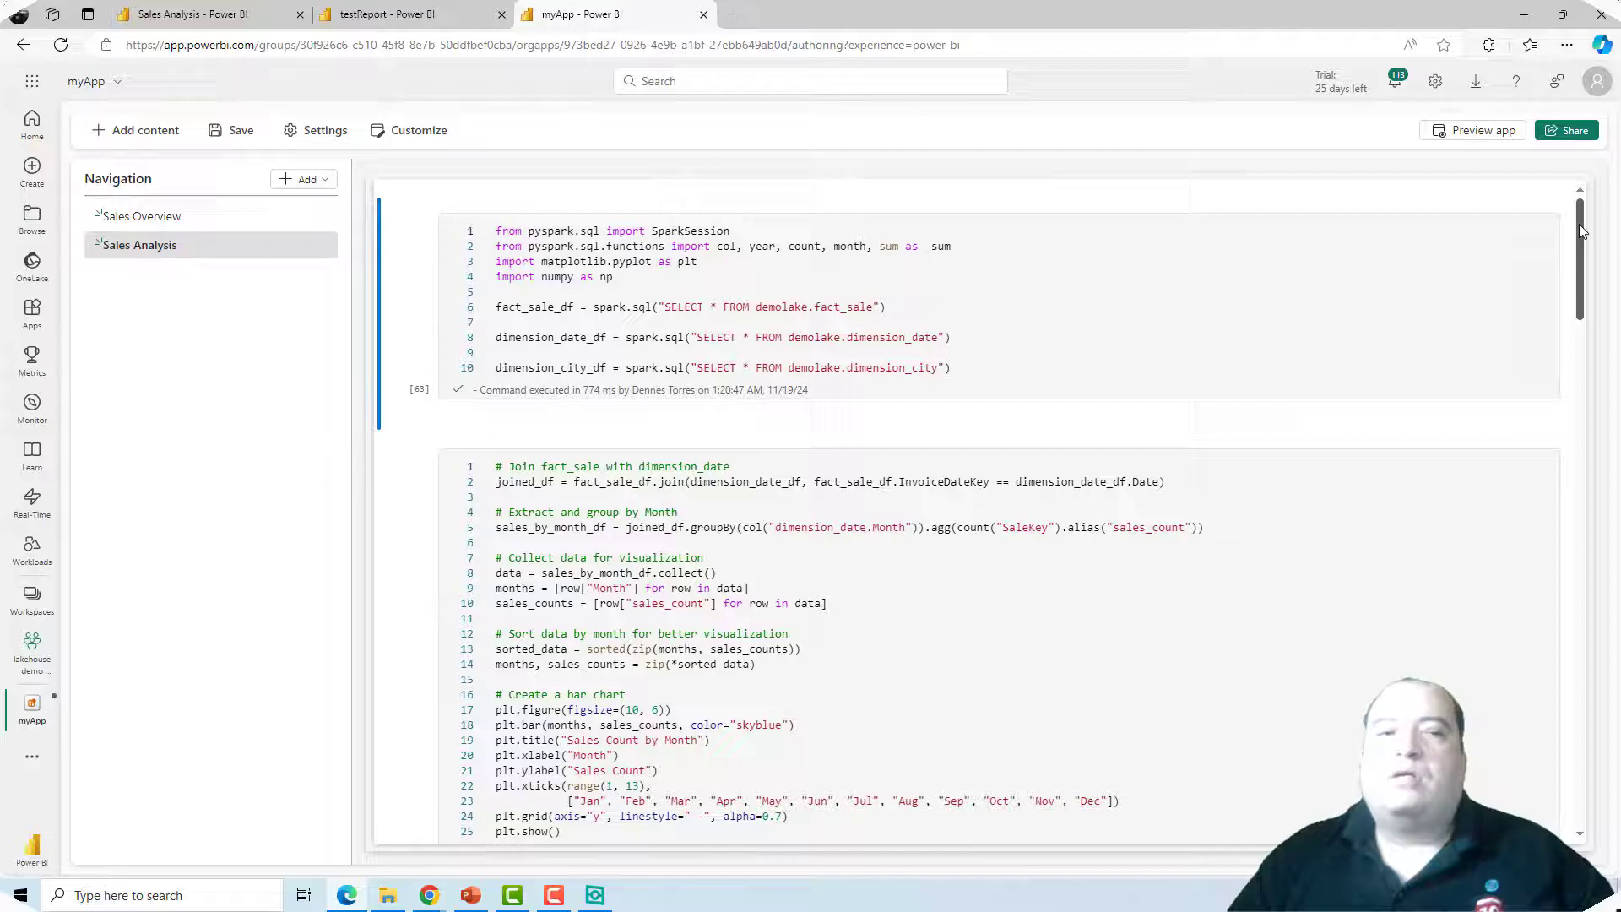
scroll(1581, 245, "down", 1)
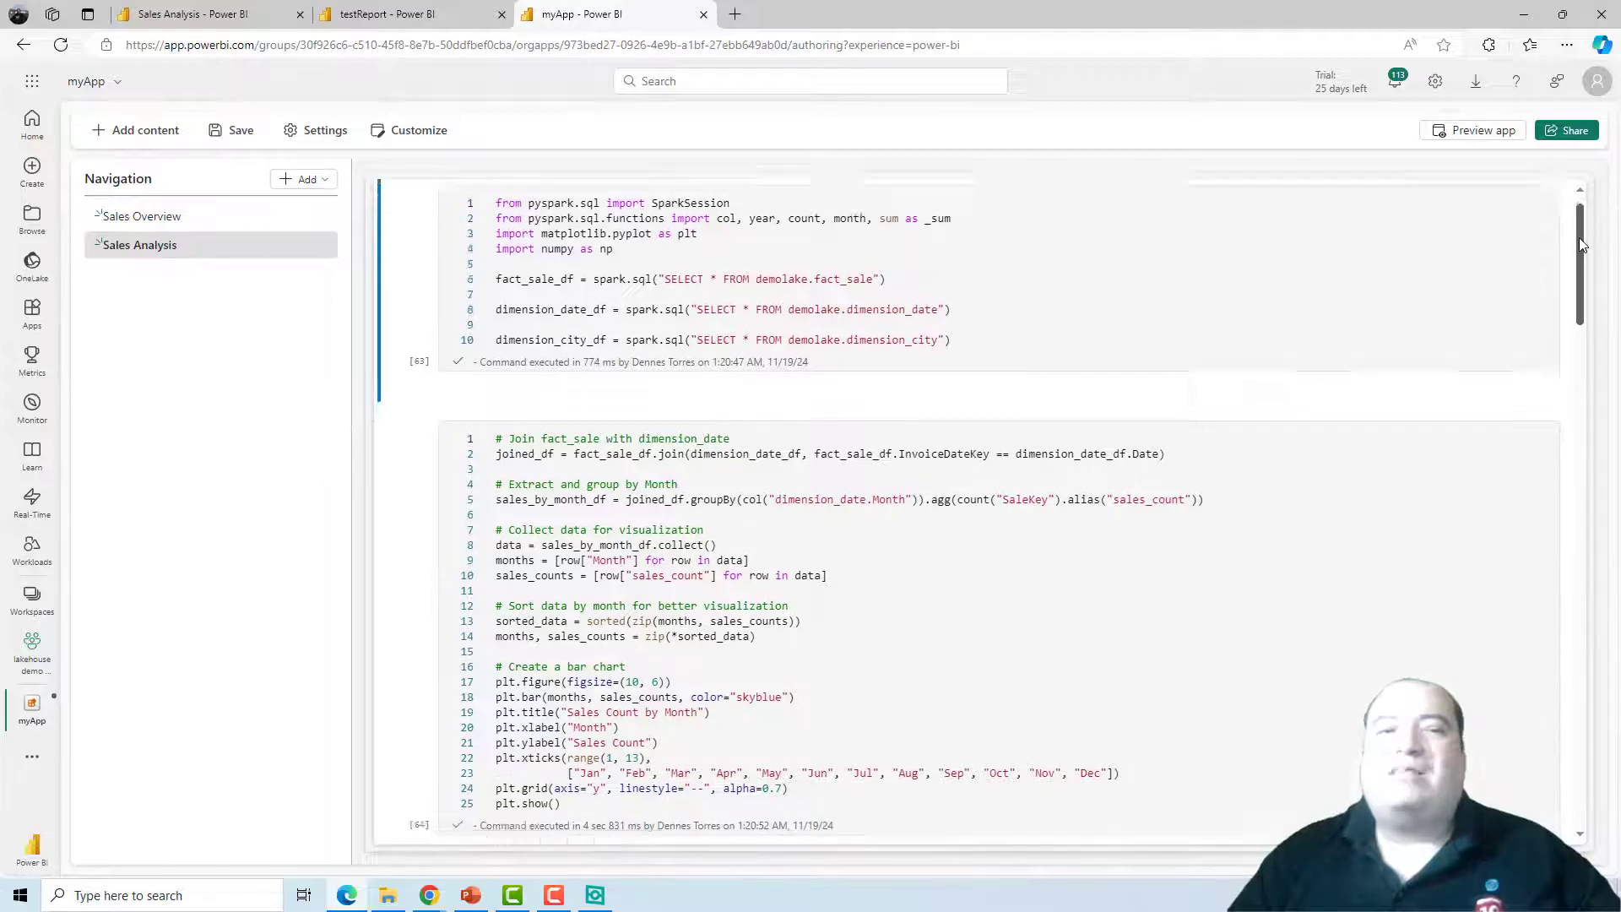
mouse_move(1581, 245)
left_mouse_down()
mouse_move(1574, 802)
mouse_move(1601, 247)
left_mouse_up()
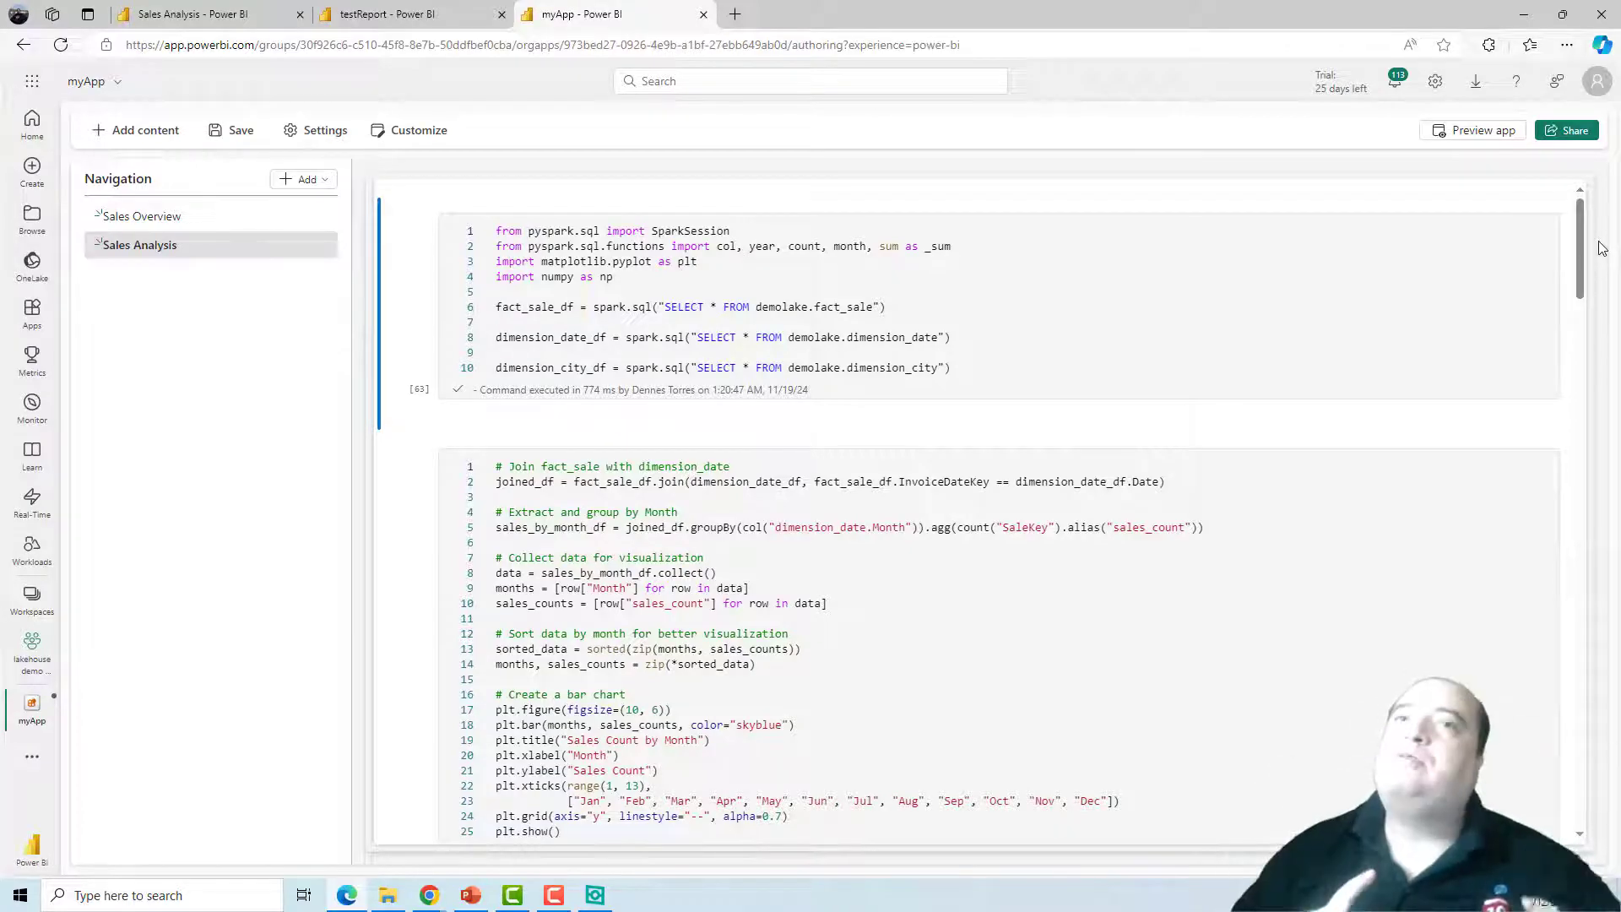
Step: Add the testReport report from the workspace content to the app
left_click(321, 182)
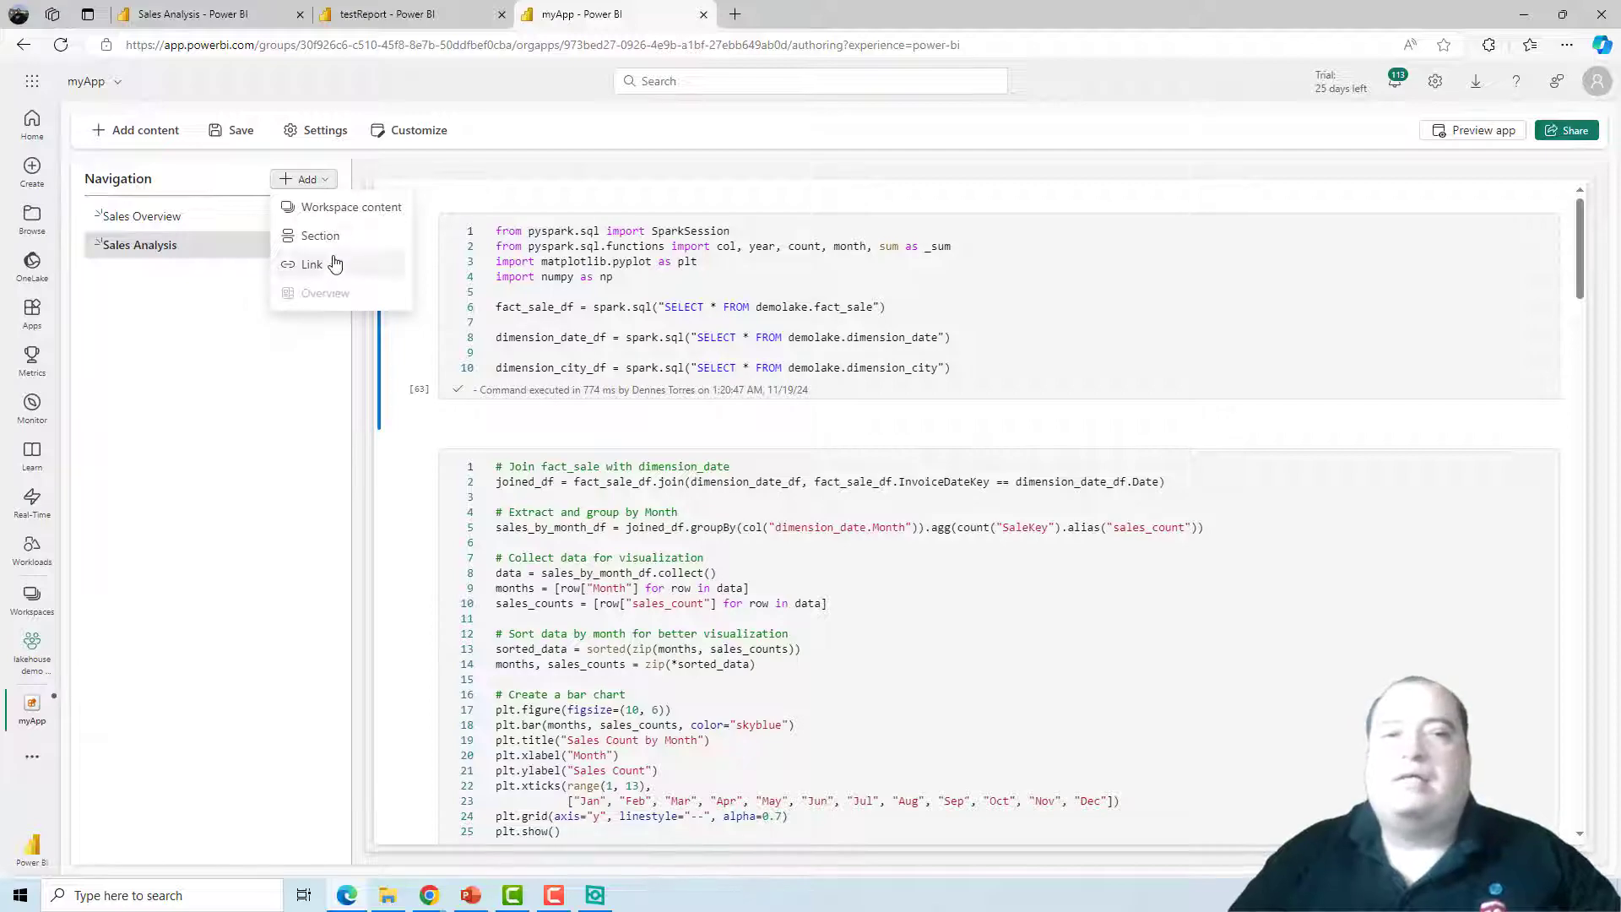
left_click(338, 222)
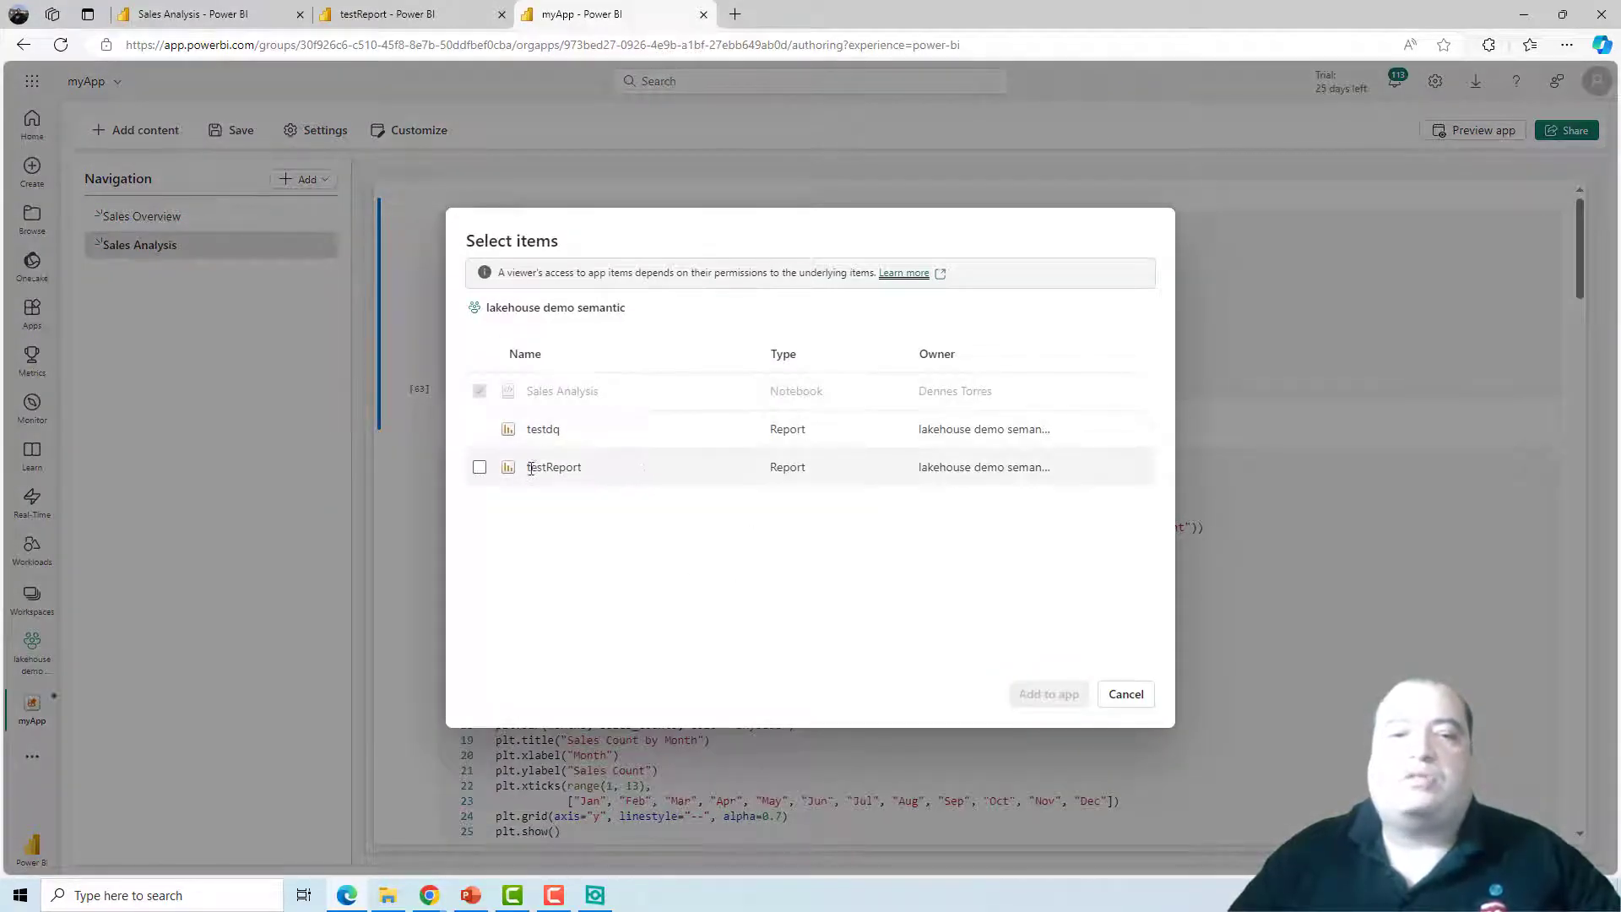
left_click(479, 467)
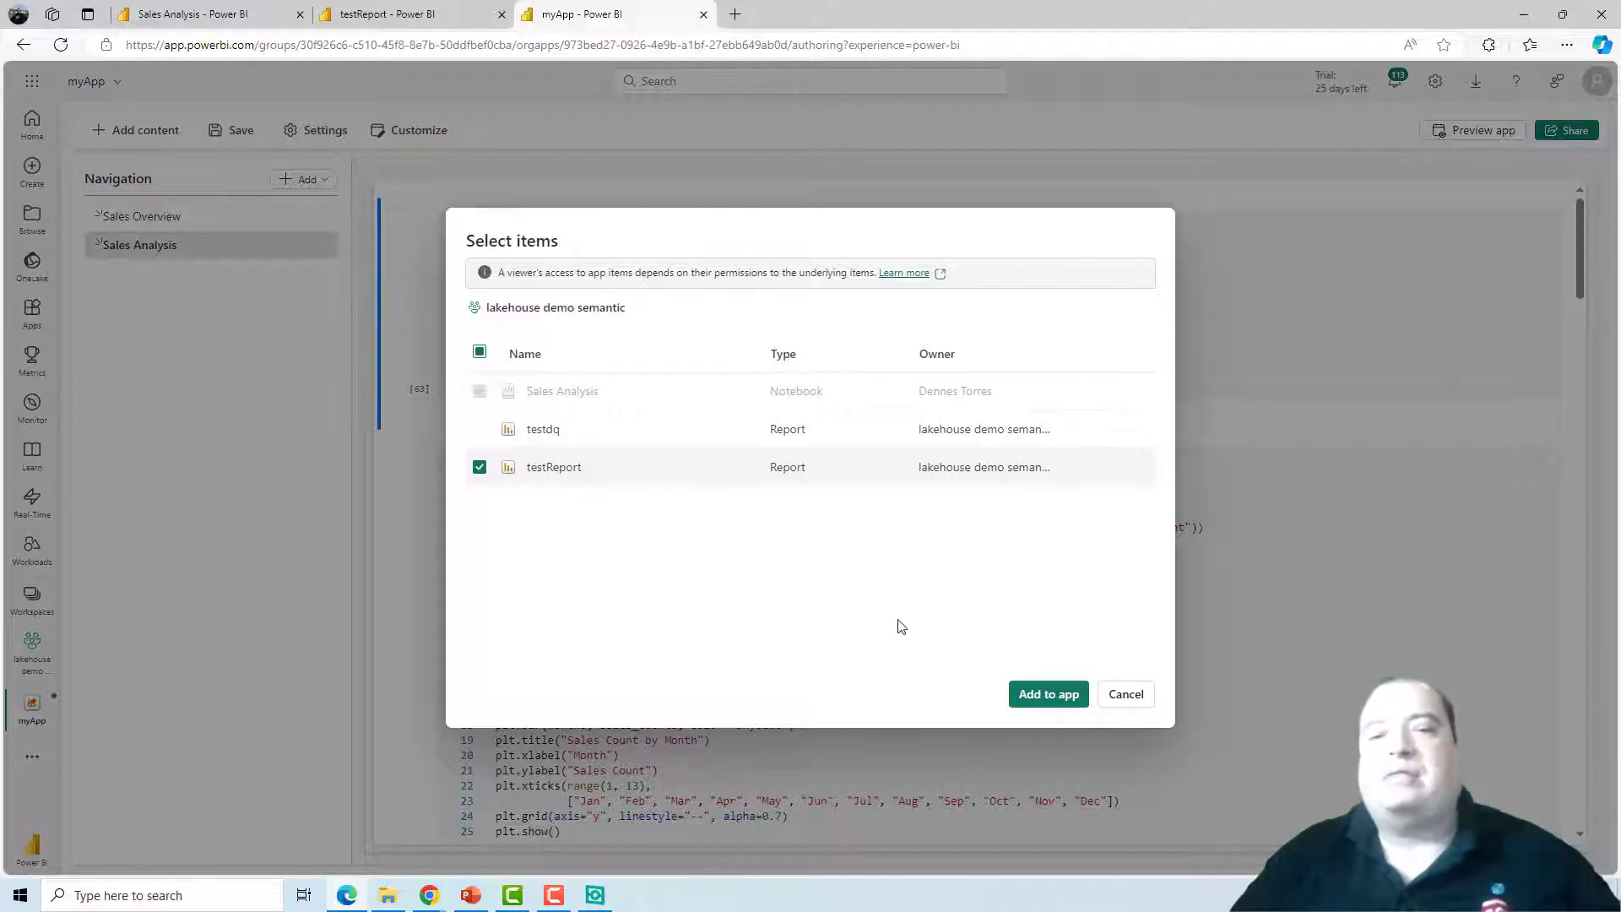
left_click(1031, 697)
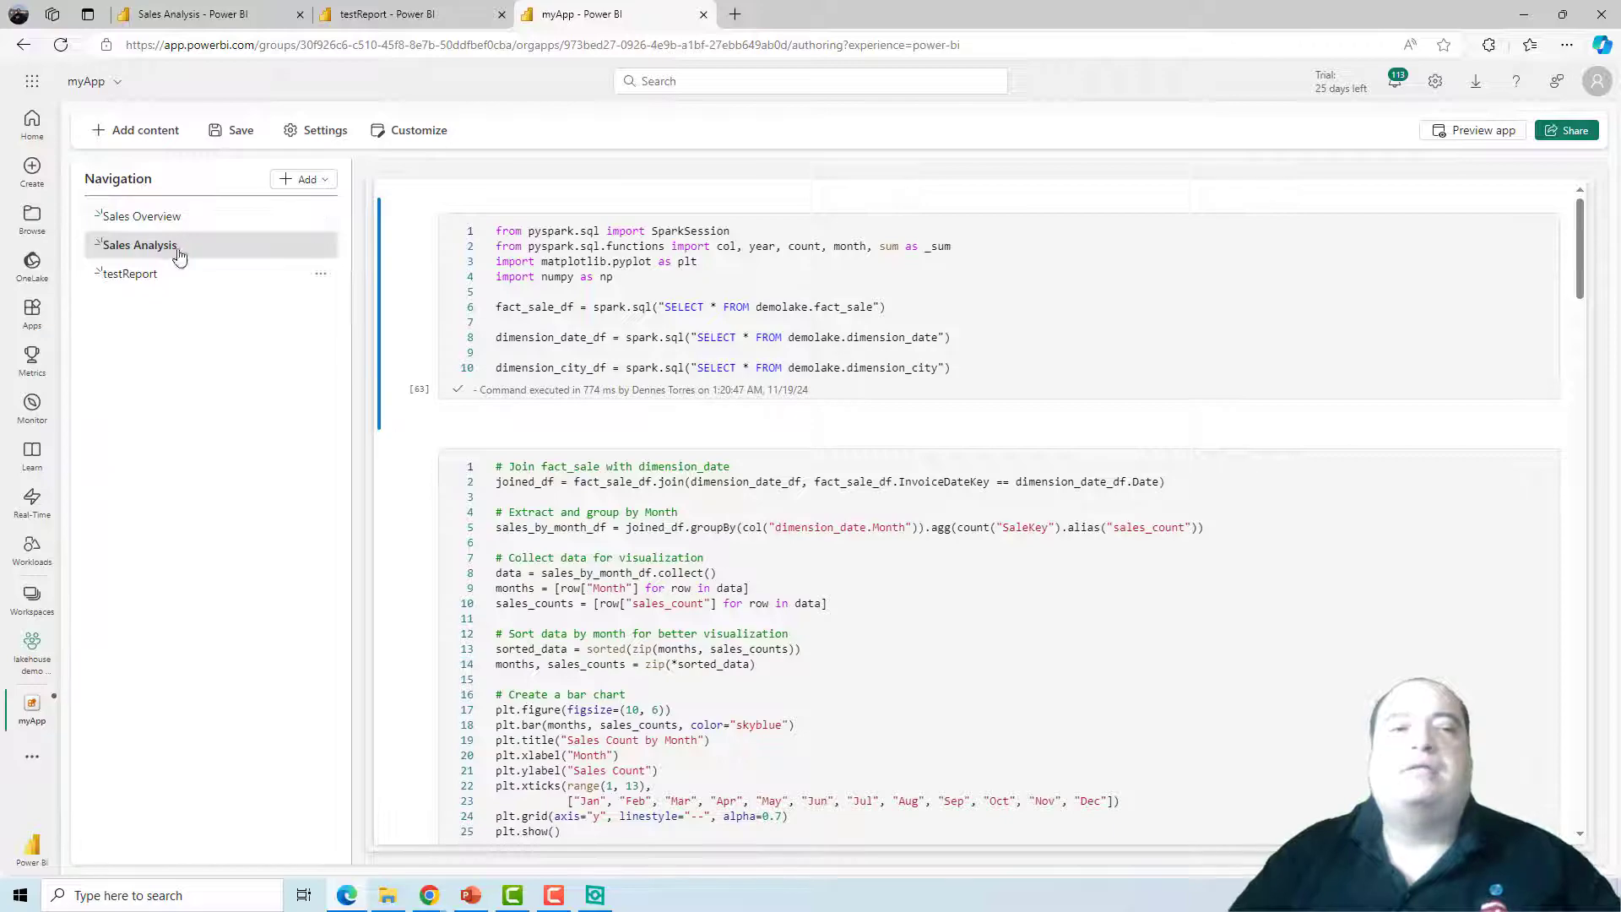
Step: Check the Sales Overview, Sales Analysis and testReport pages one after another in the app's navigation
left_click(162, 218)
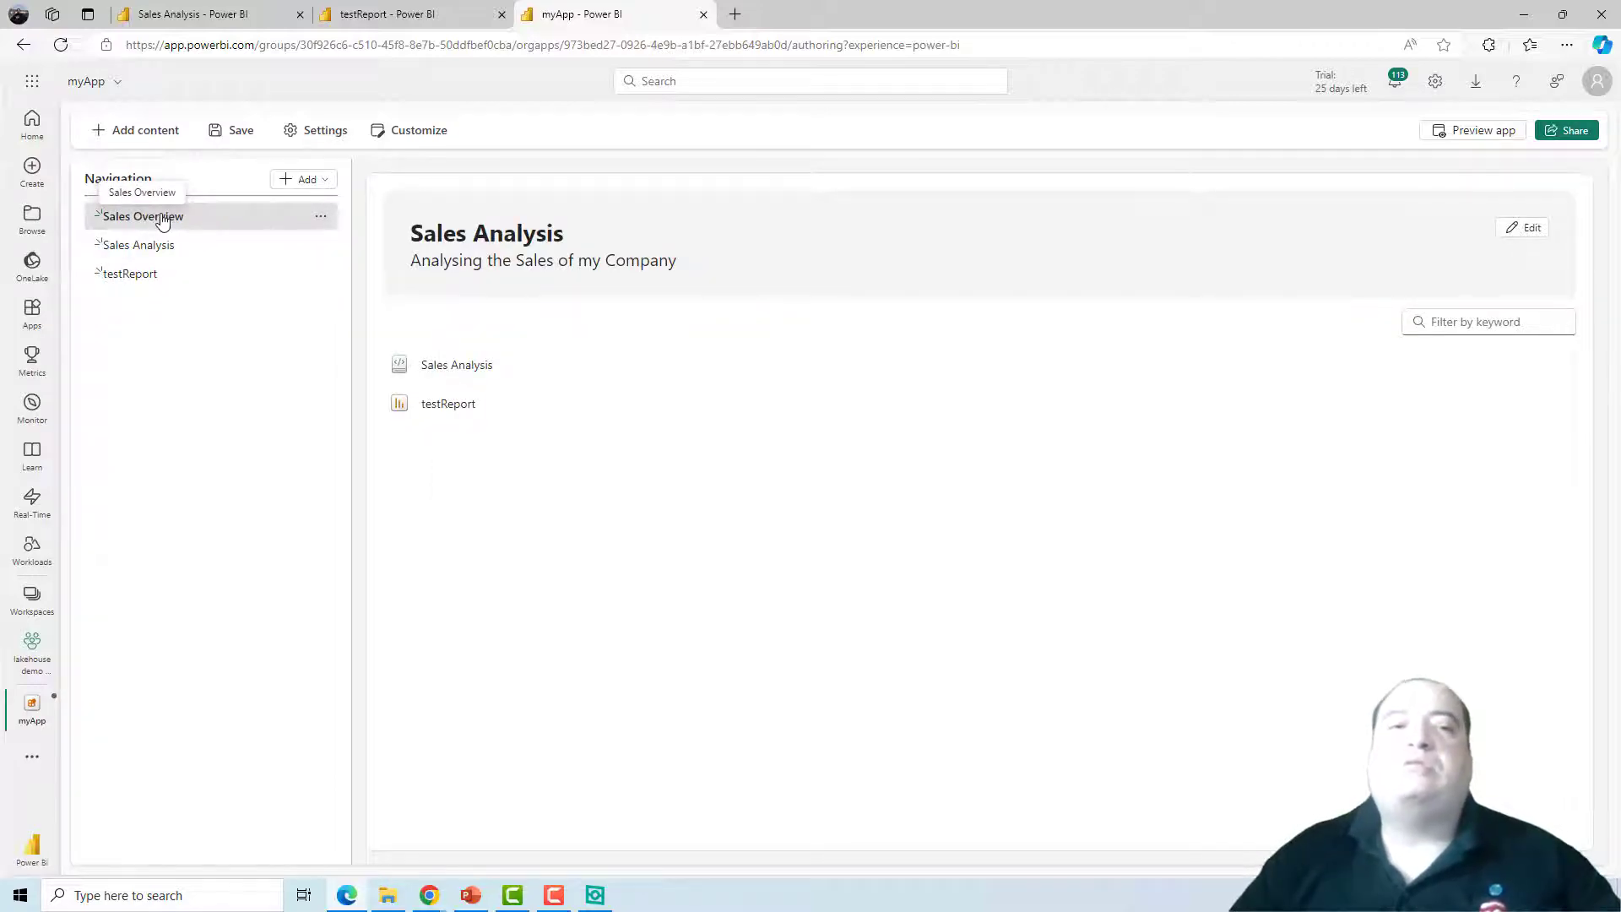
left_click(169, 245)
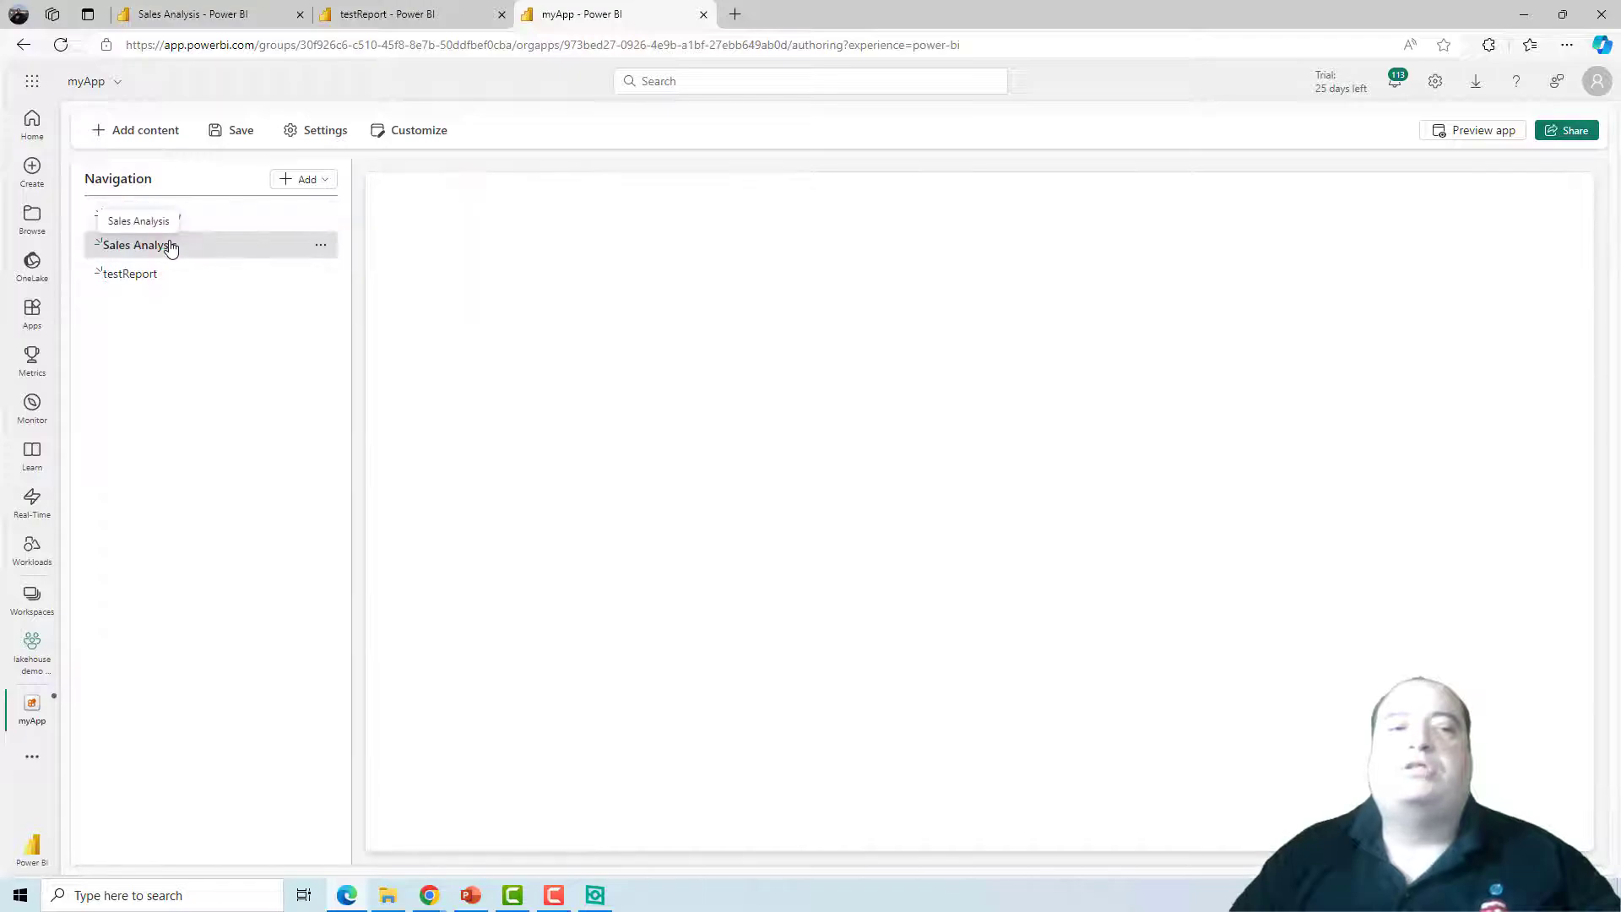
left_click(162, 277)
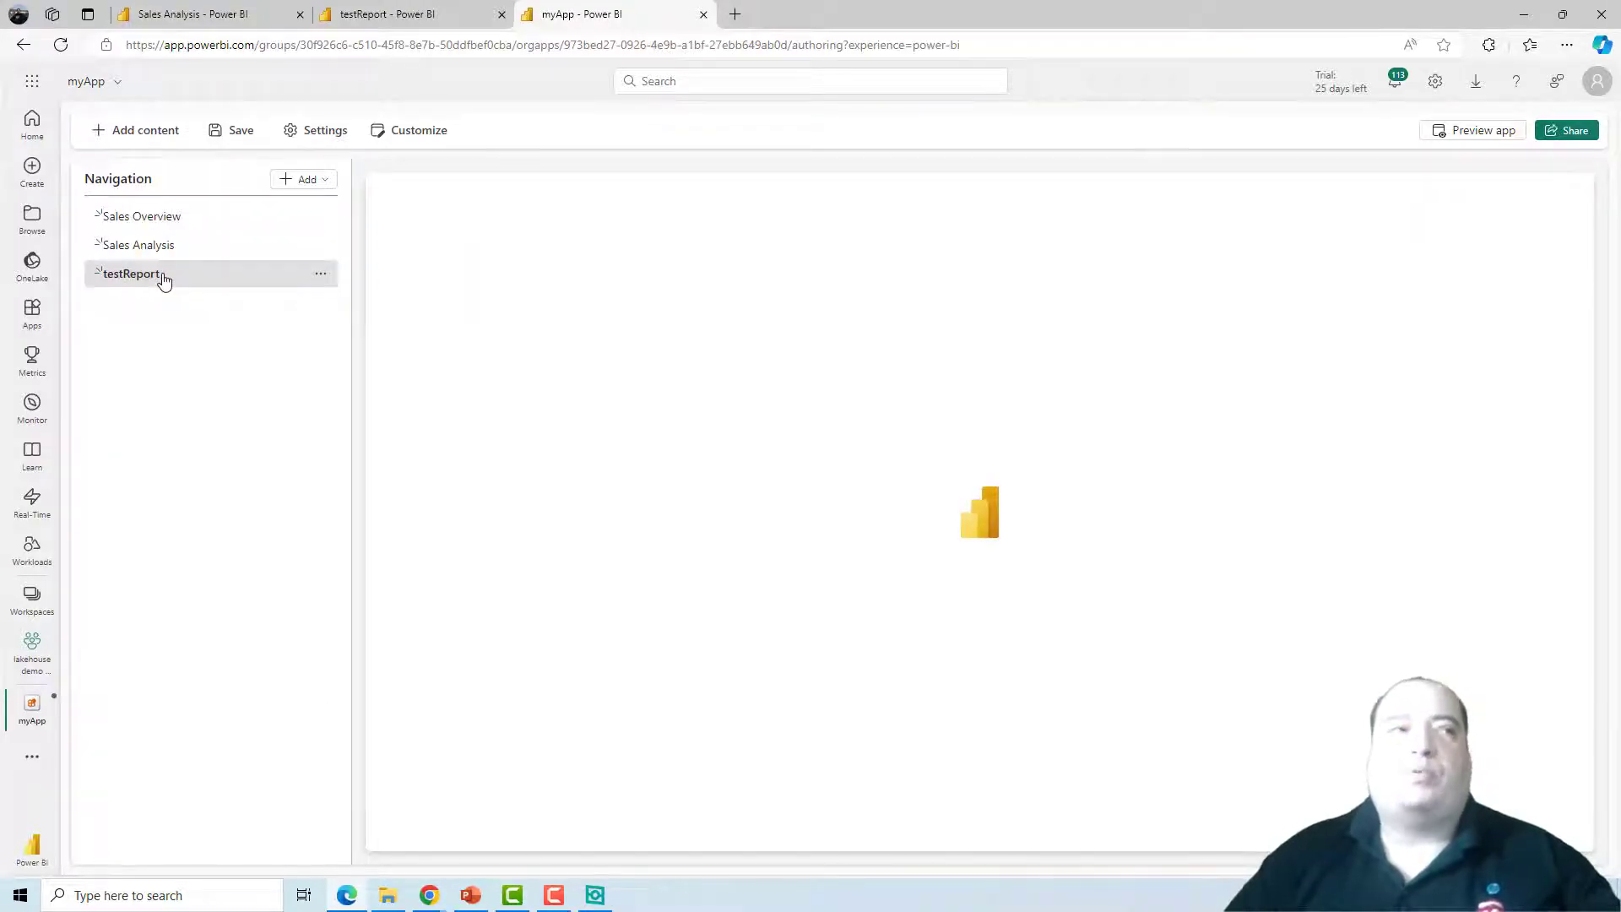
left_click(326, 184)
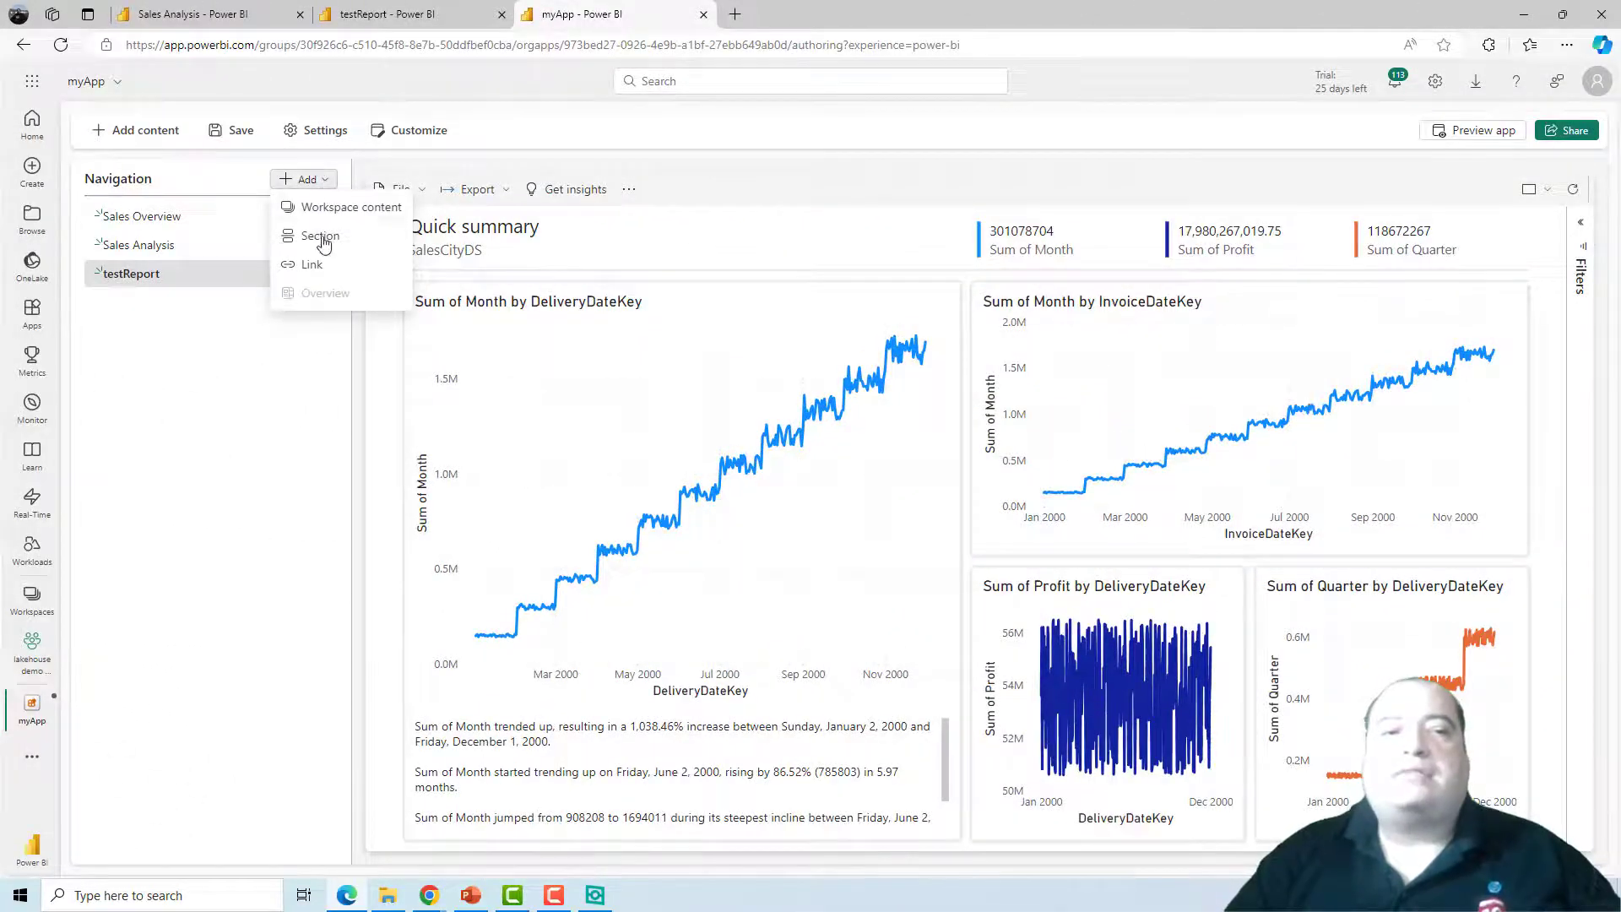
left_click(311, 265)
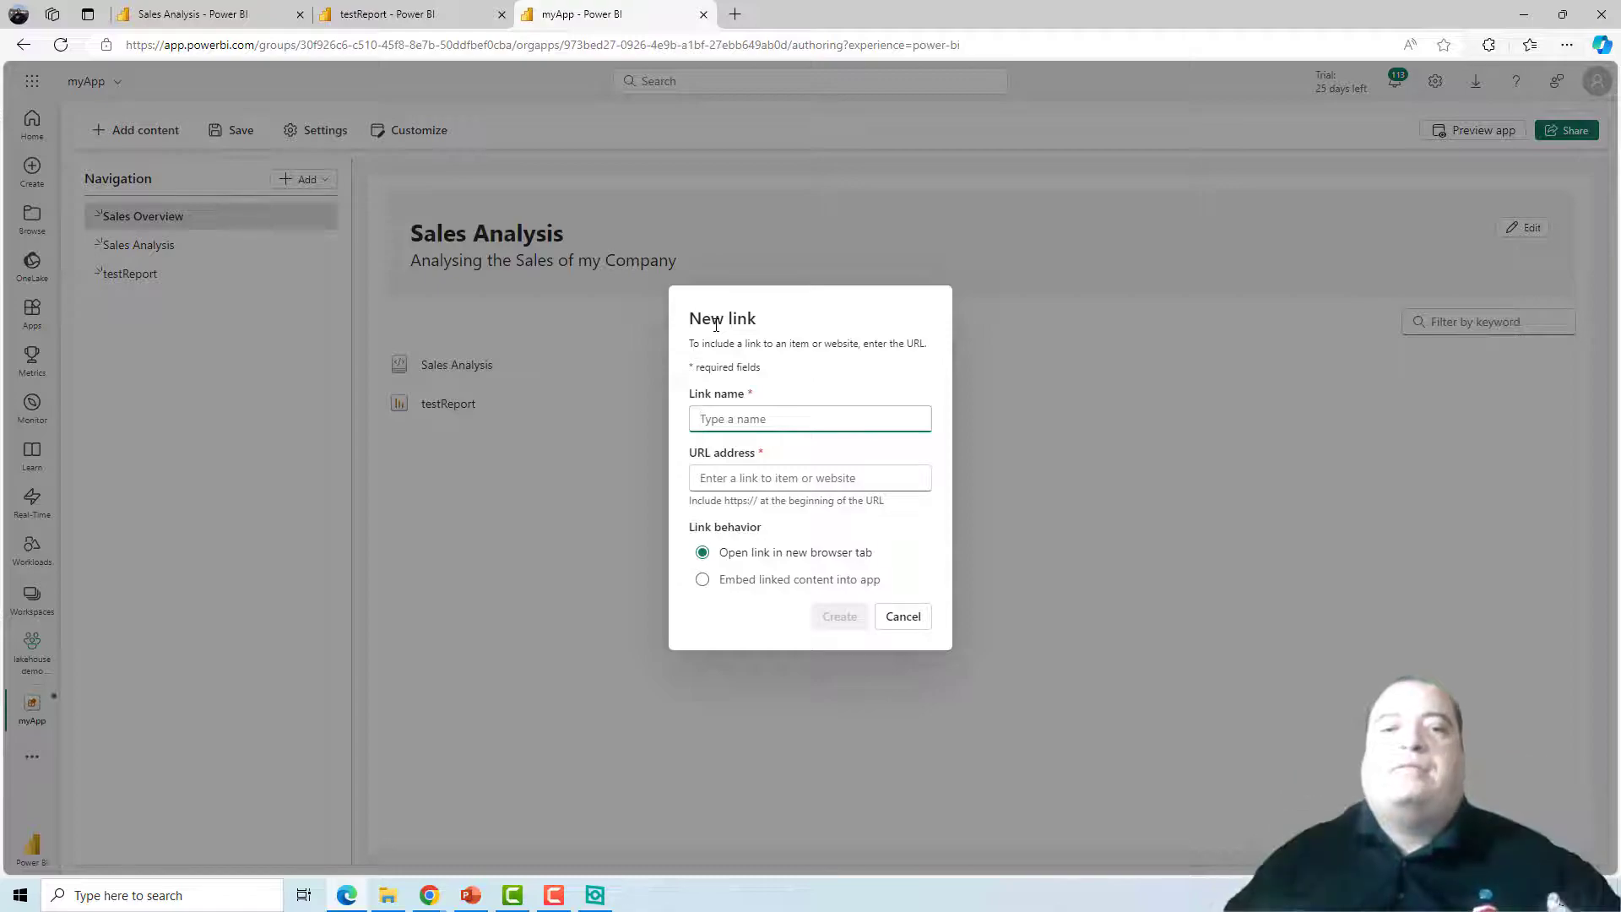
type("N")
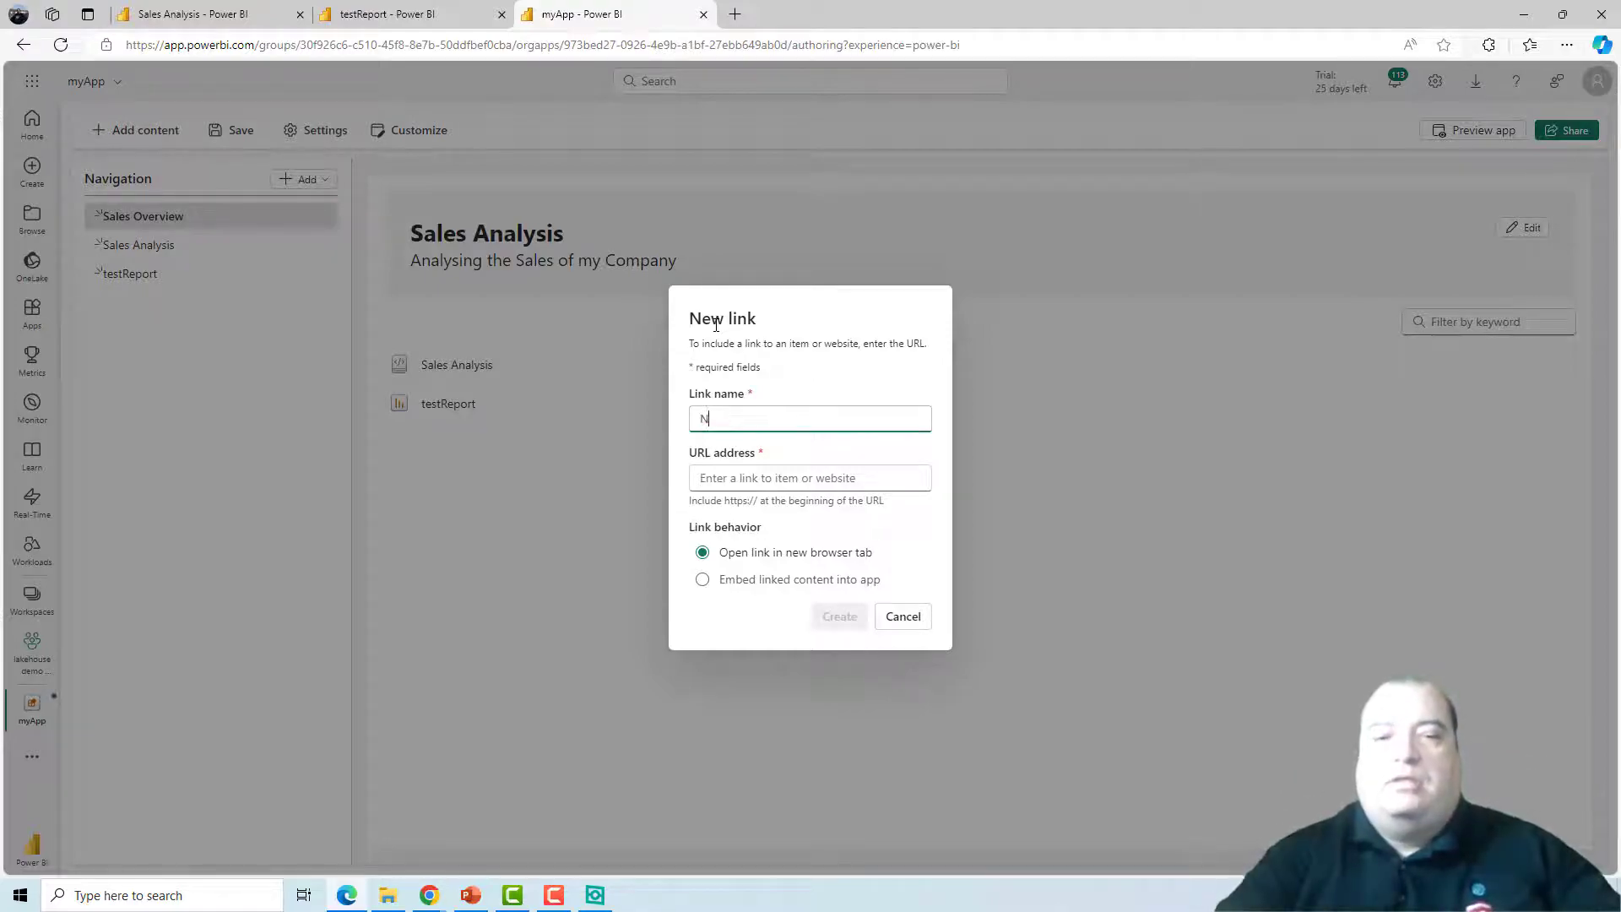
type("ews")
key("Tab")
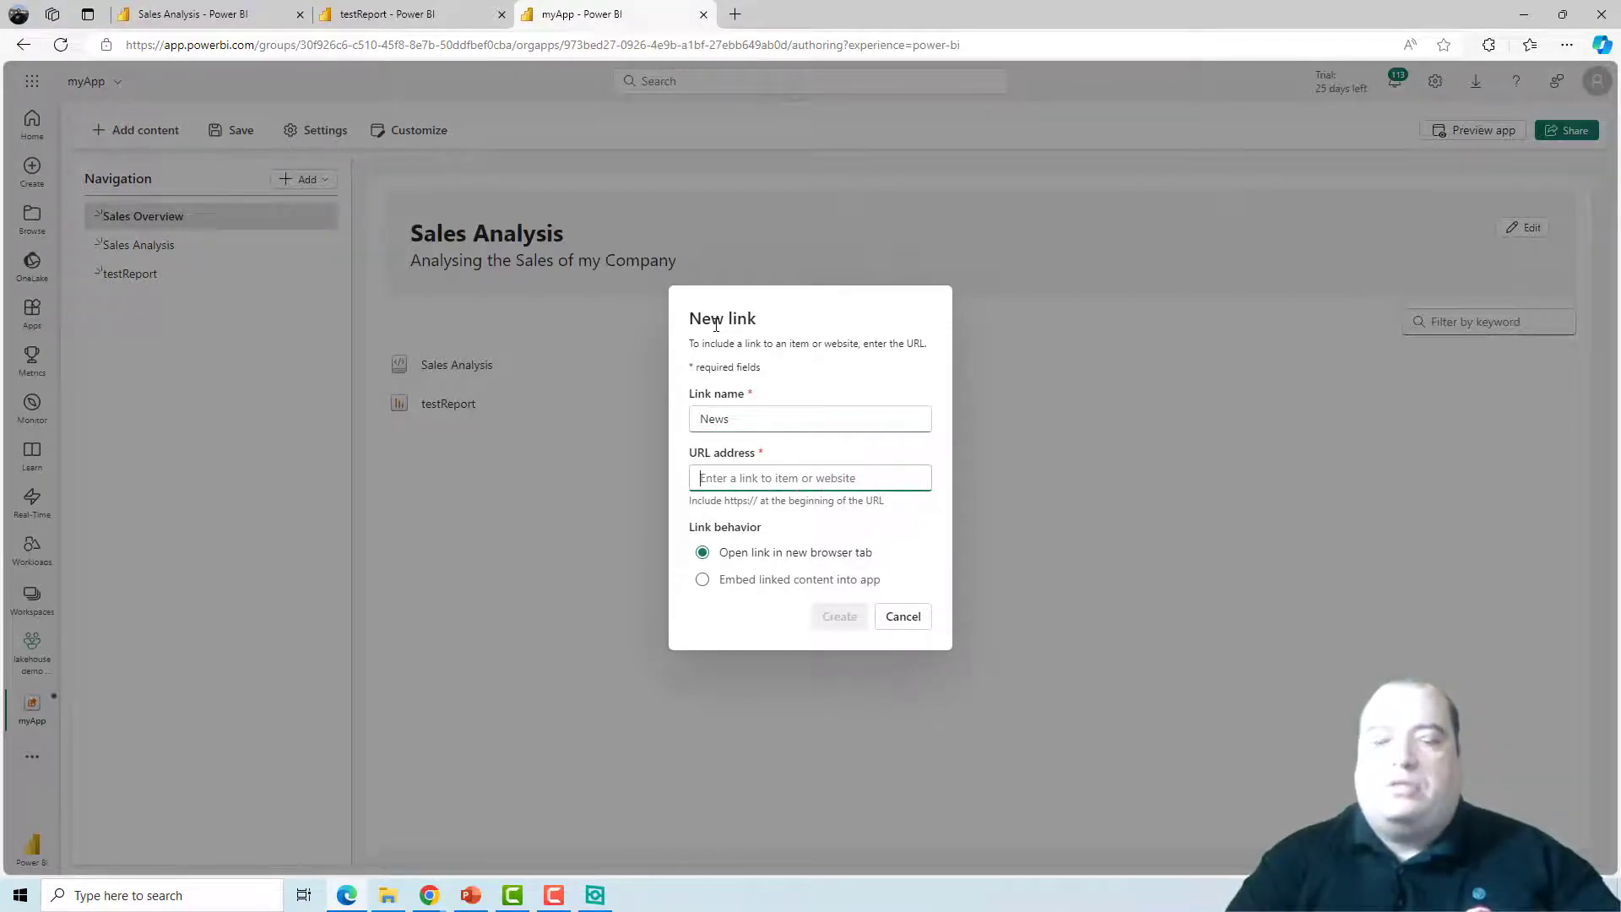
type("https://www.maltatoday.com.mt/")
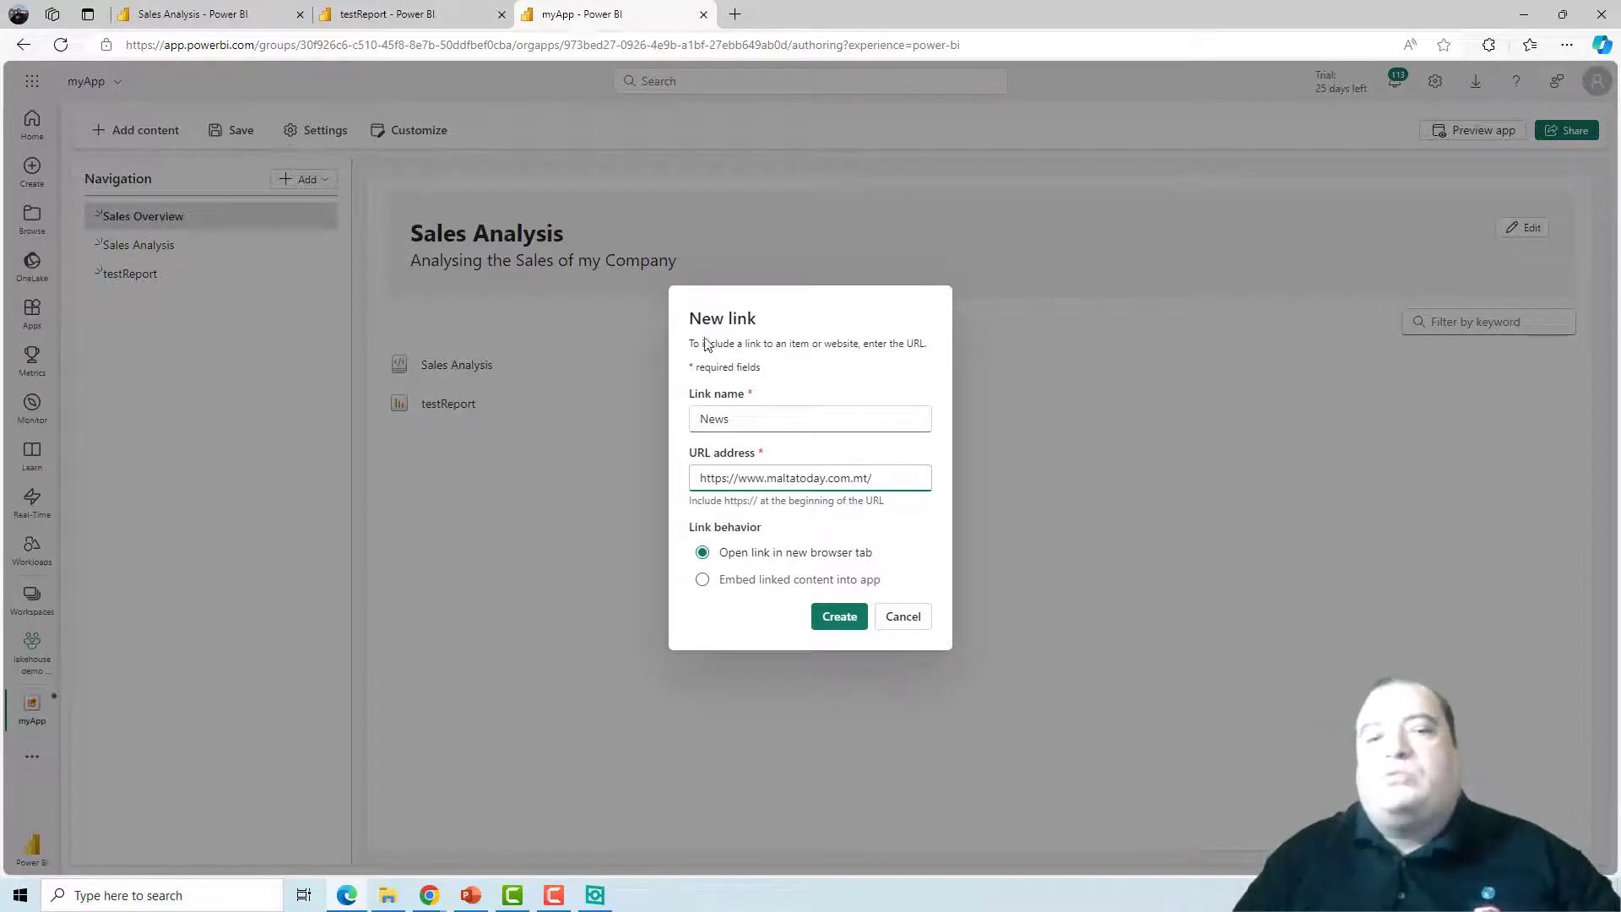
left_click(748, 589)
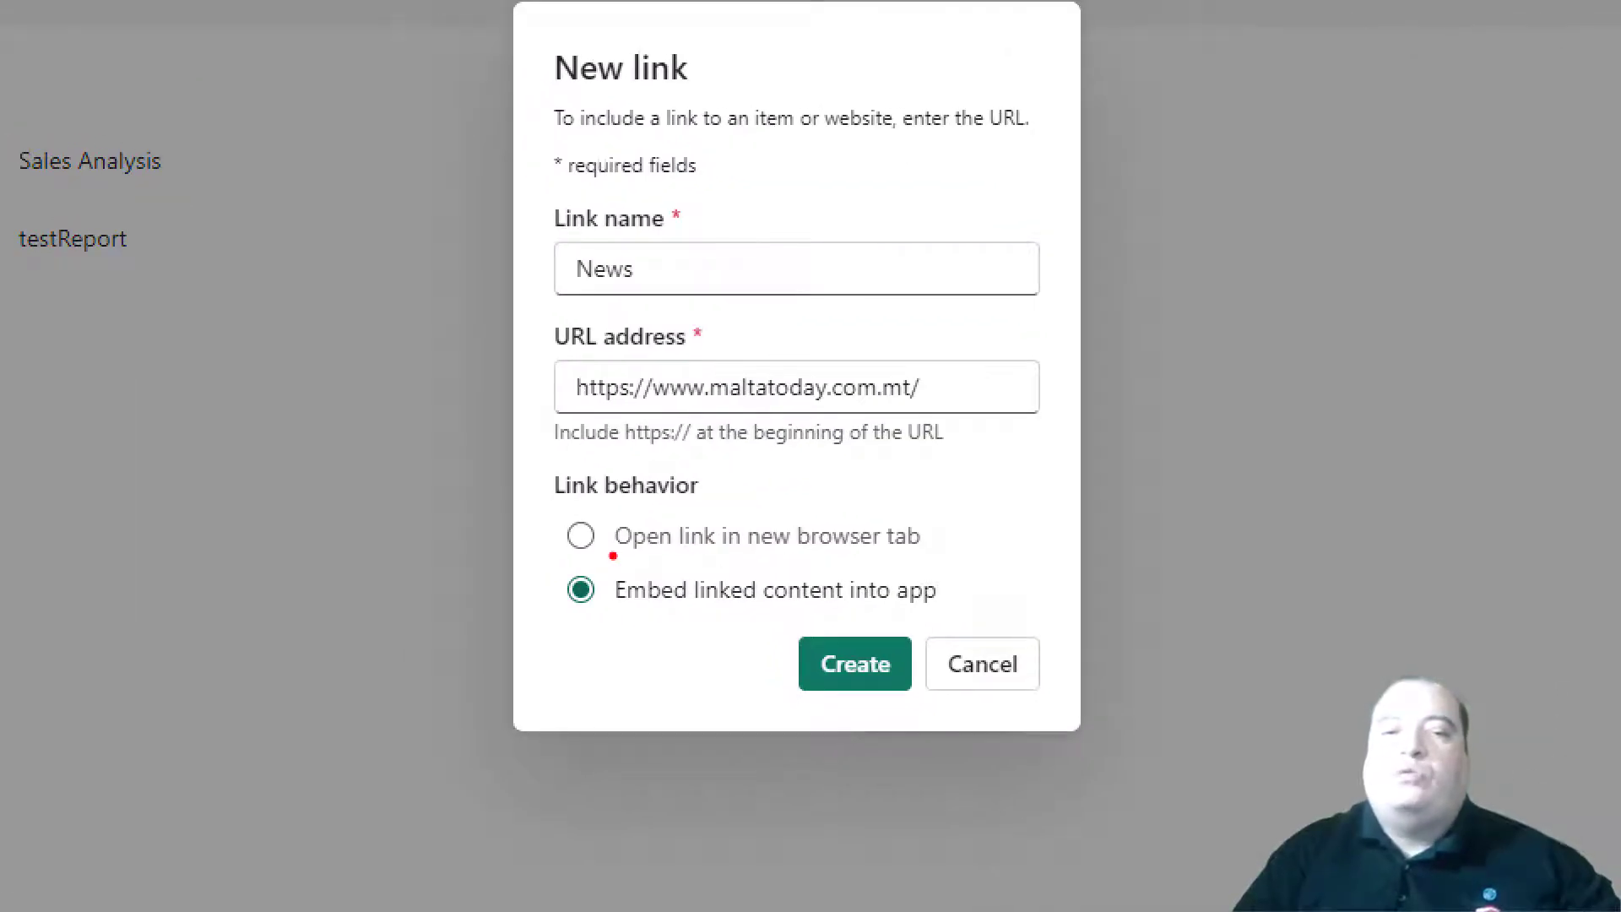
left_click_drag(622, 558, 967, 565)
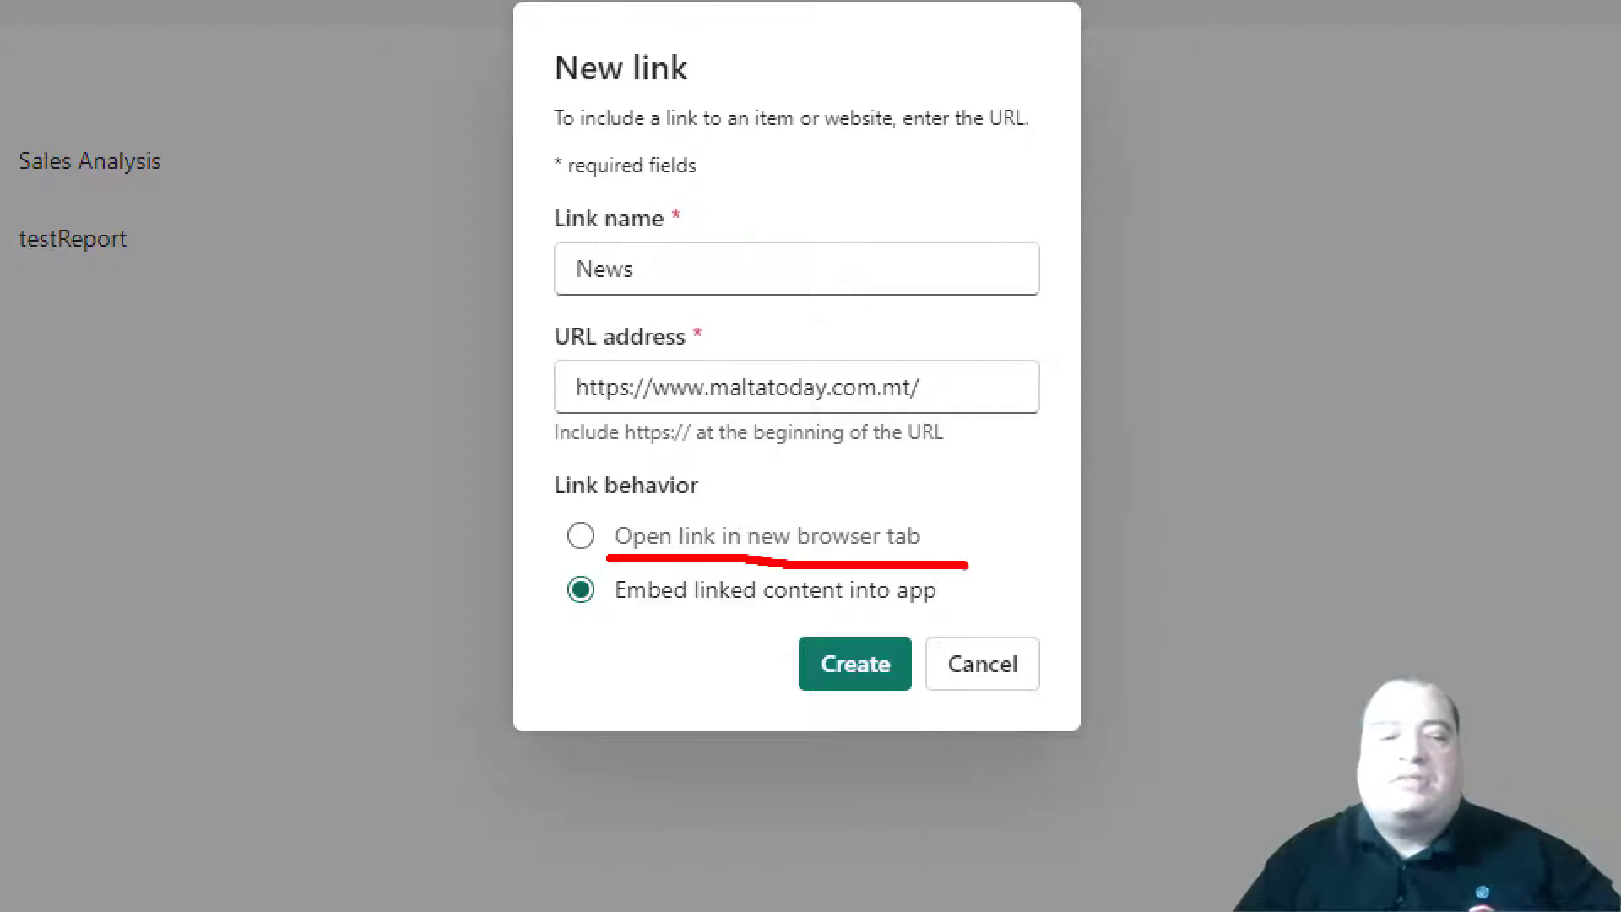
left_click(863, 668)
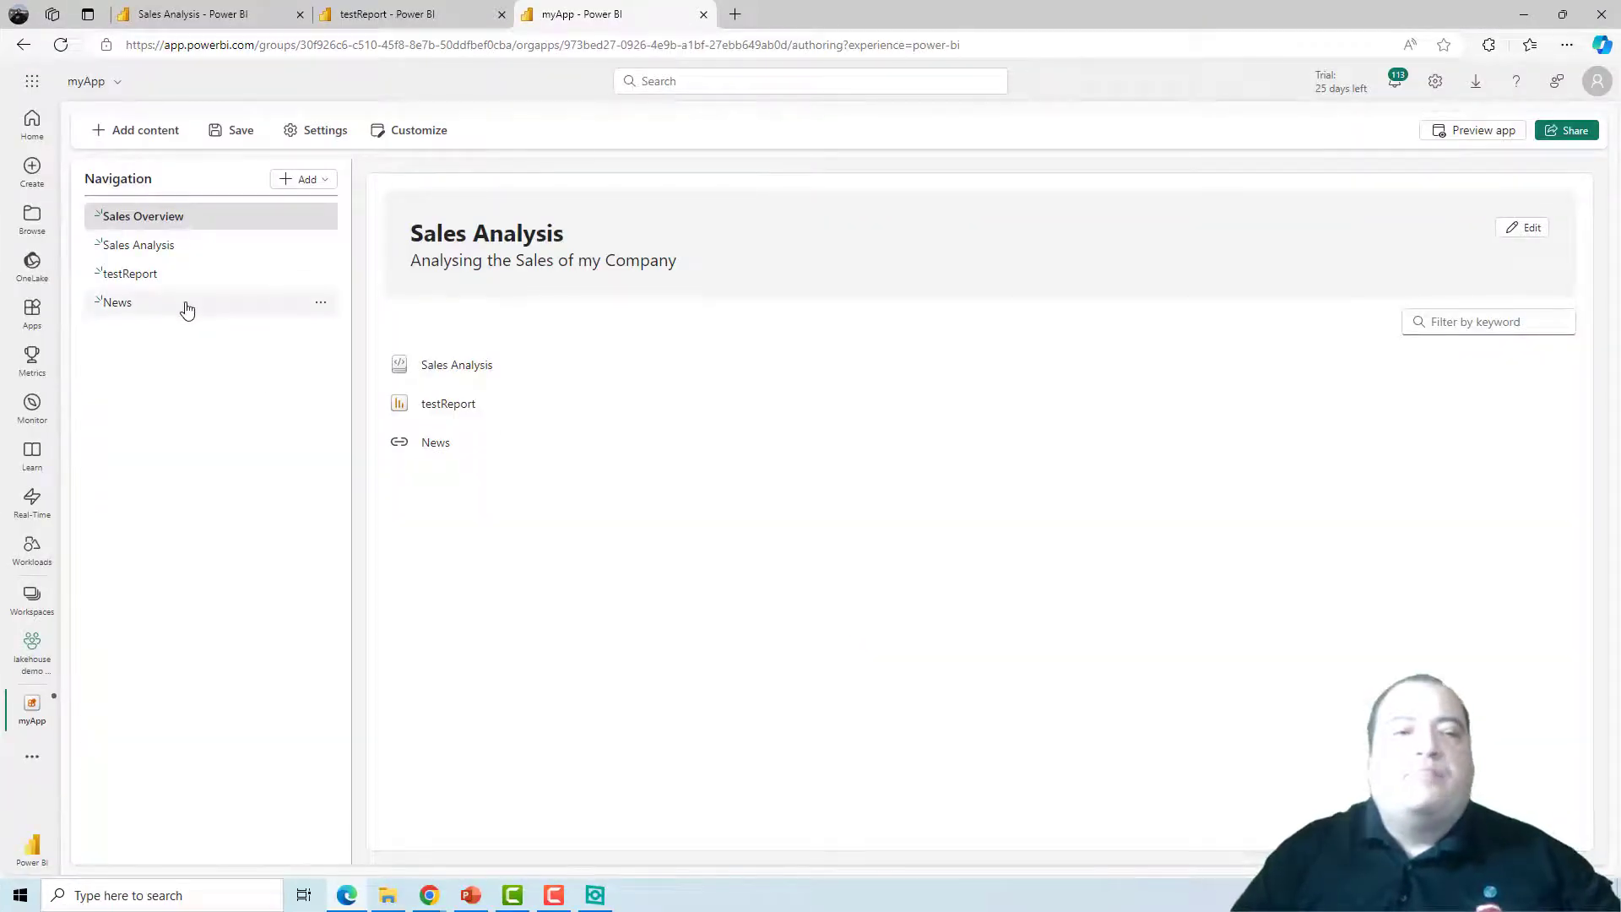
Step: Check the embedded News page, dismissing its external content notice, and go back through the other navigation items to Sales Overview
left_click(187, 307)
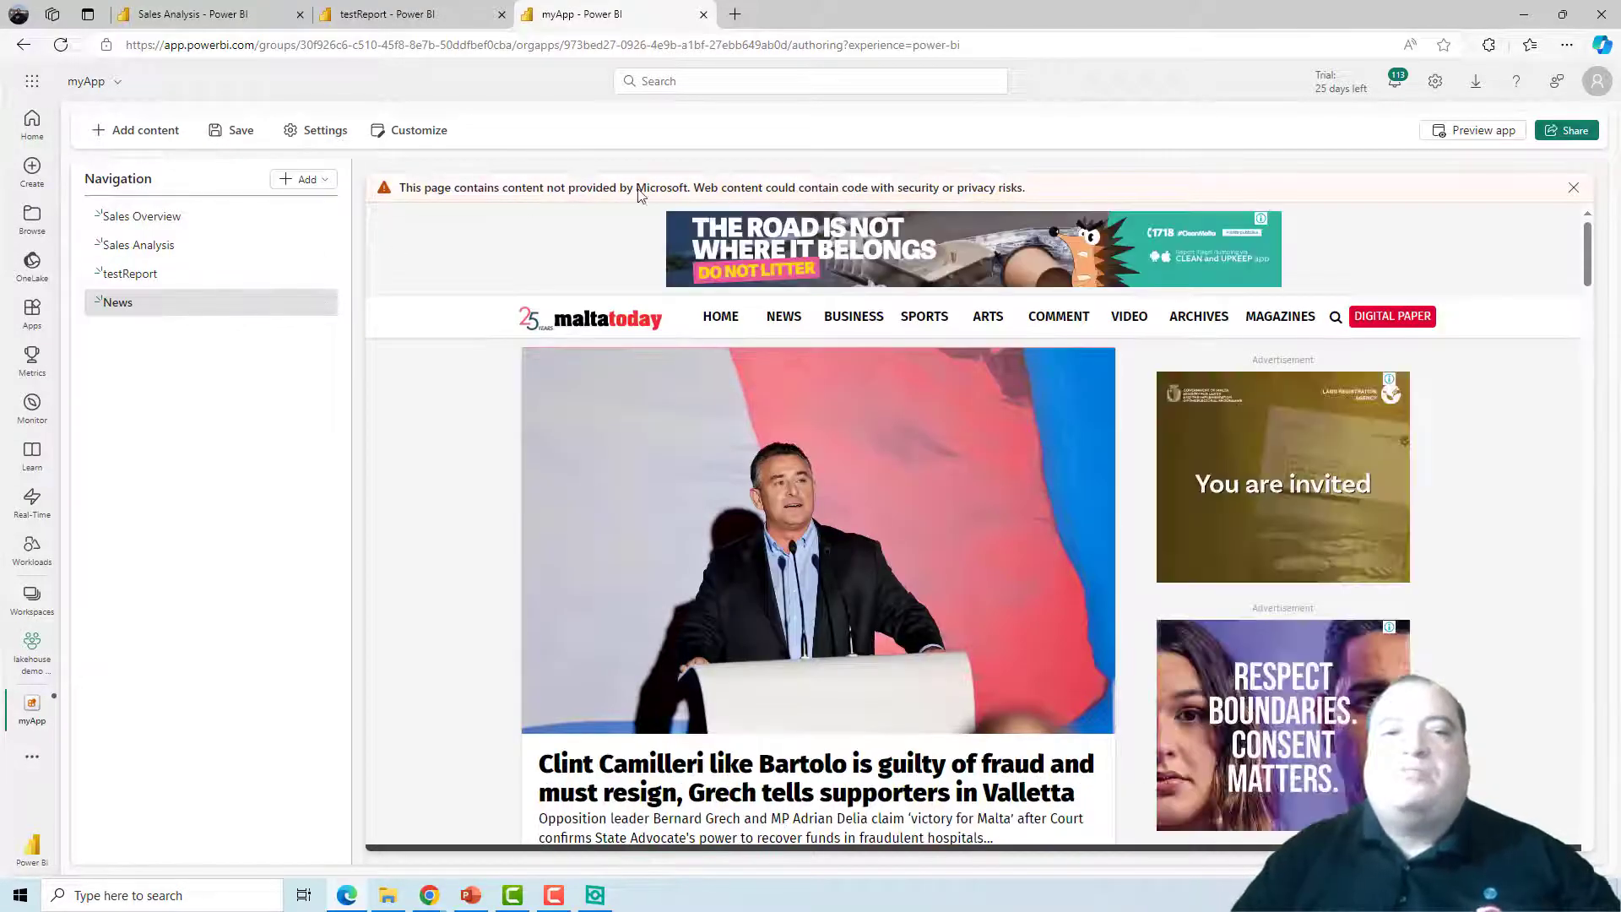
left_click(1574, 188)
left_click_drag(1583, 211, 1613, 173)
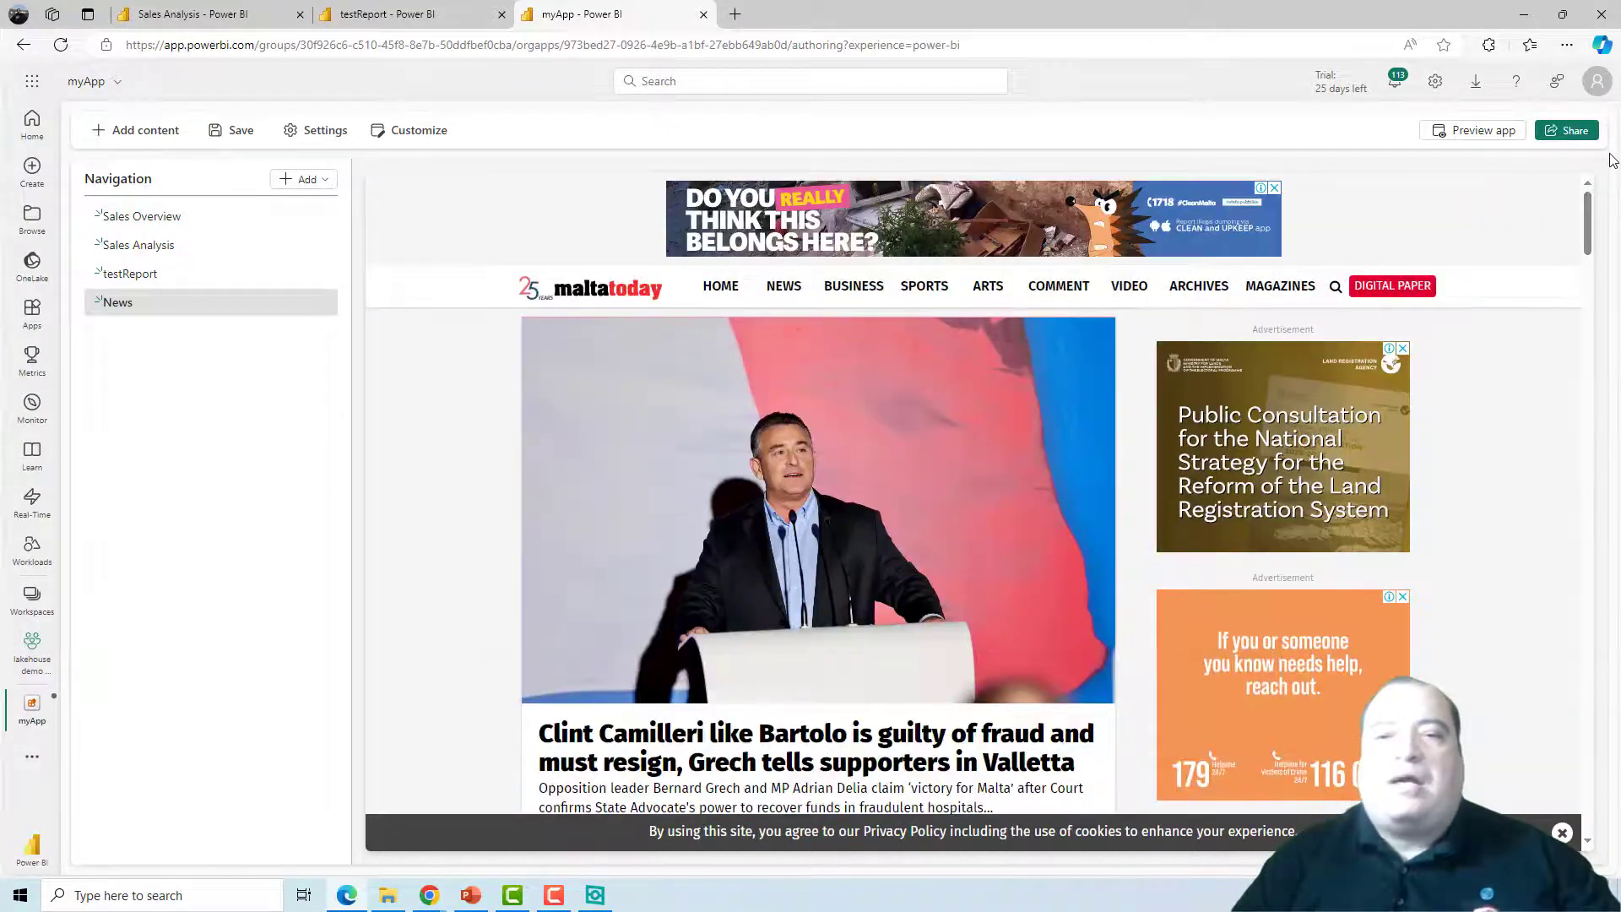
left_click(157, 274)
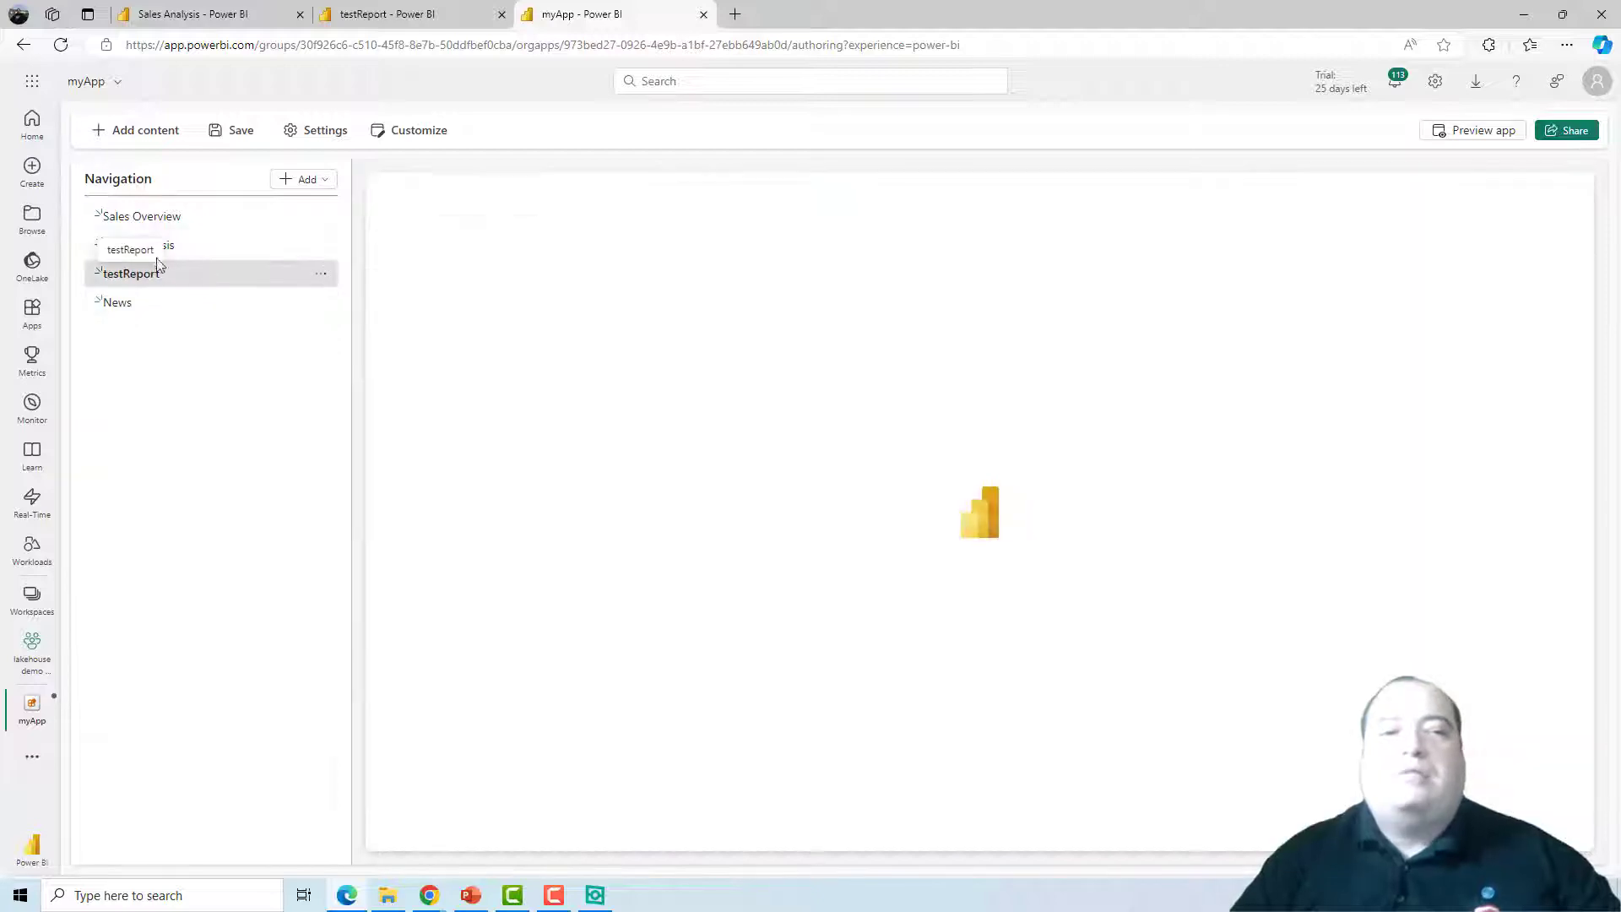
left_click(189, 245)
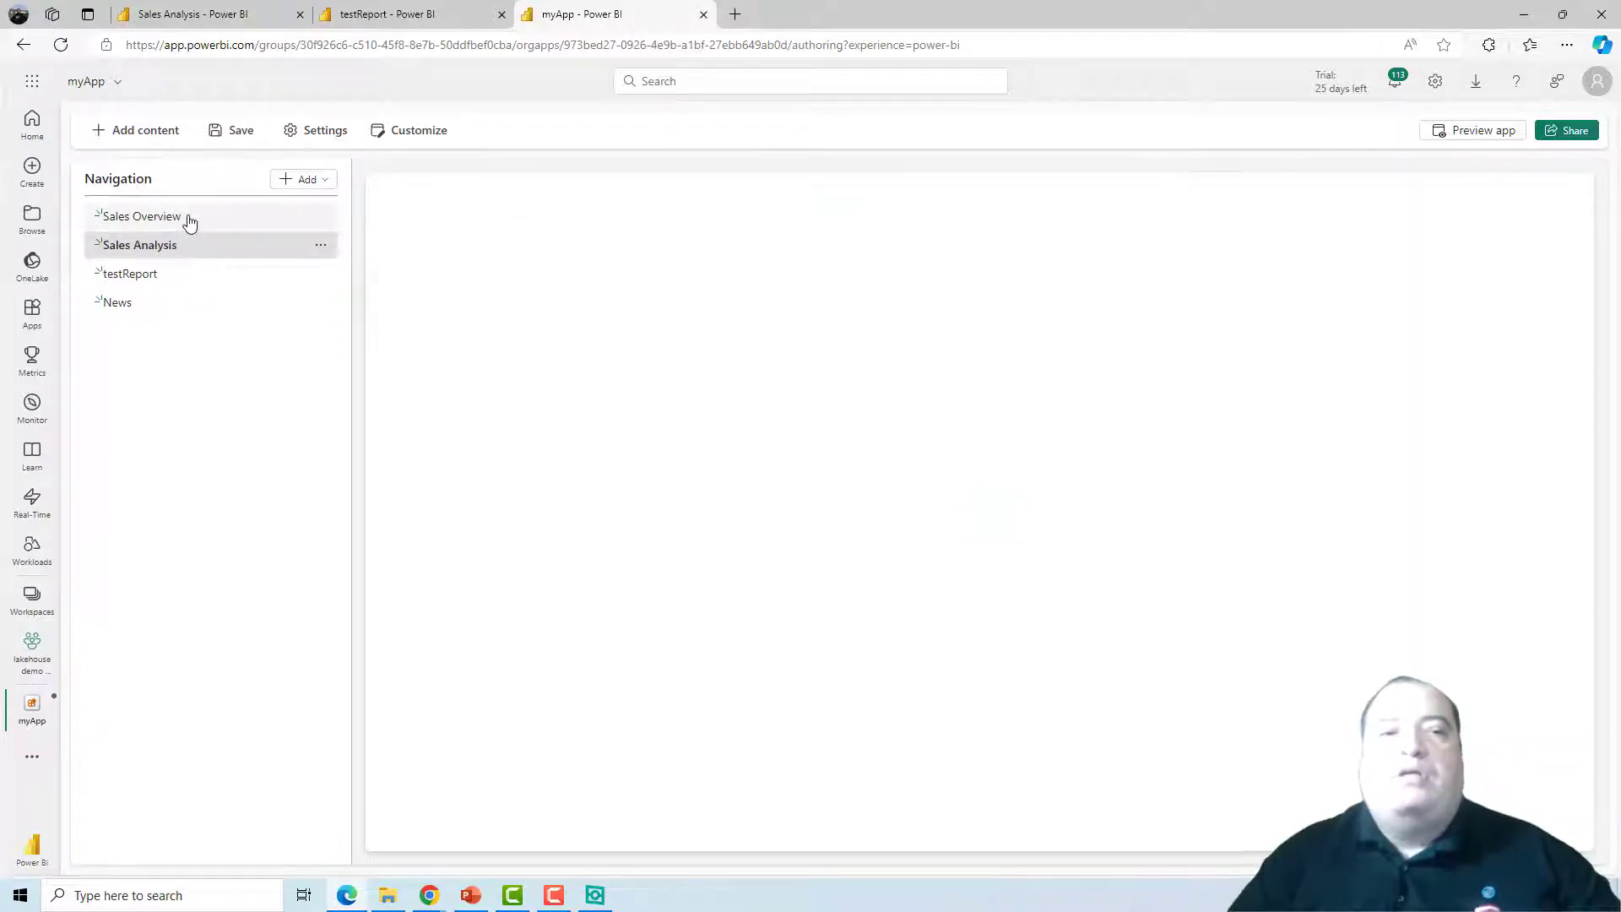
left_click(190, 220)
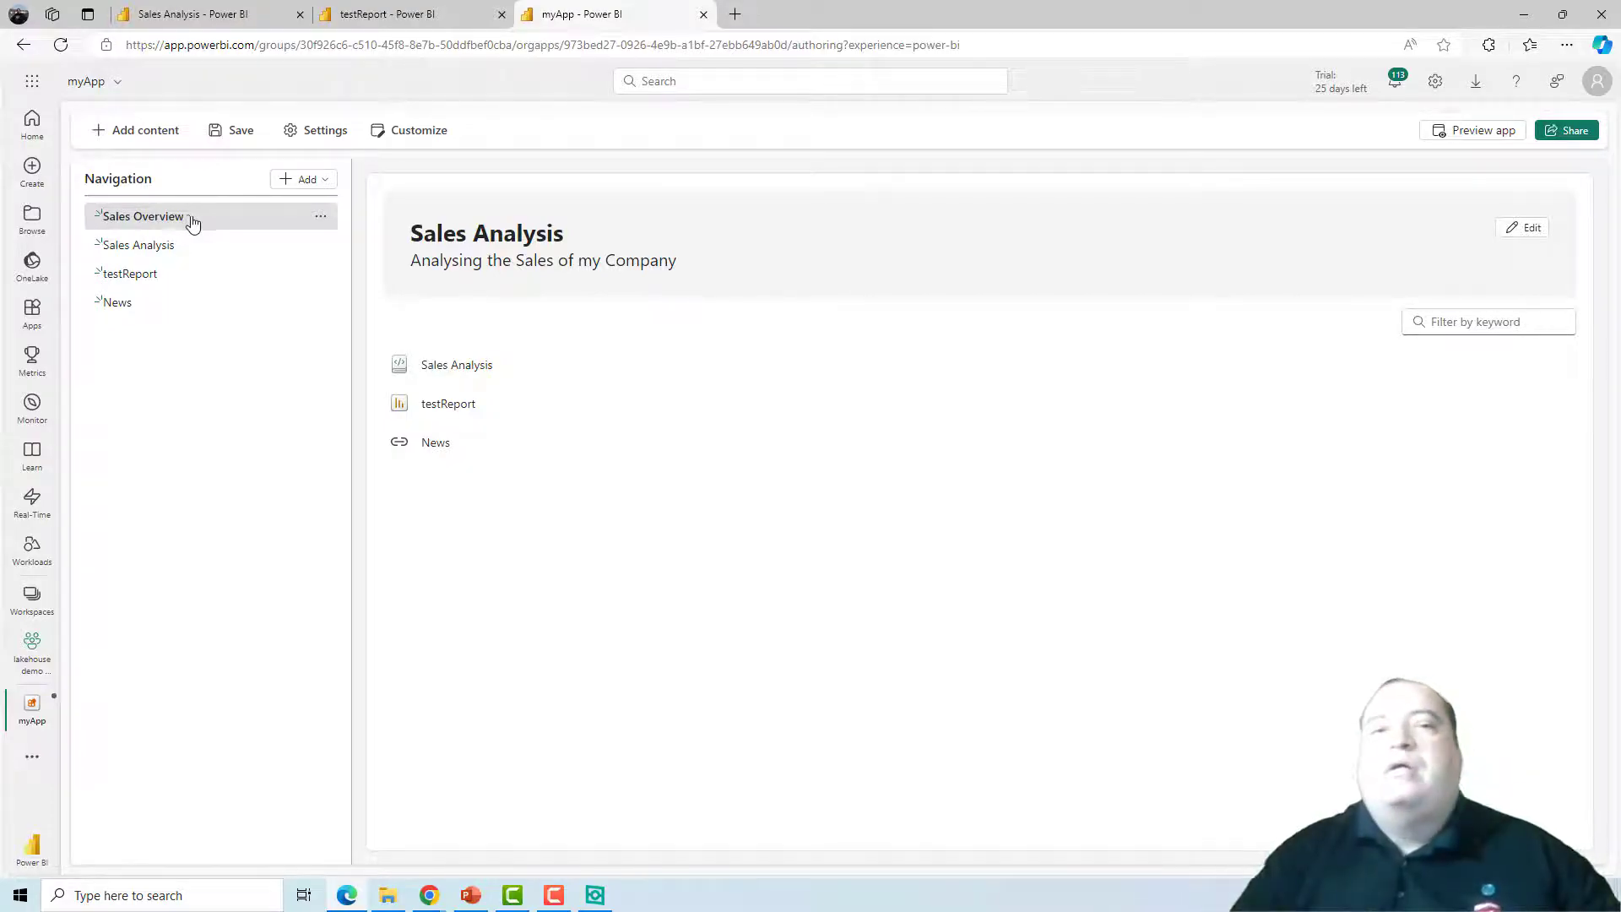
Step: Preview the app as a viewer, examine the Sales Analysis, testReport and News pages, and close the preview
left_click(1473, 133)
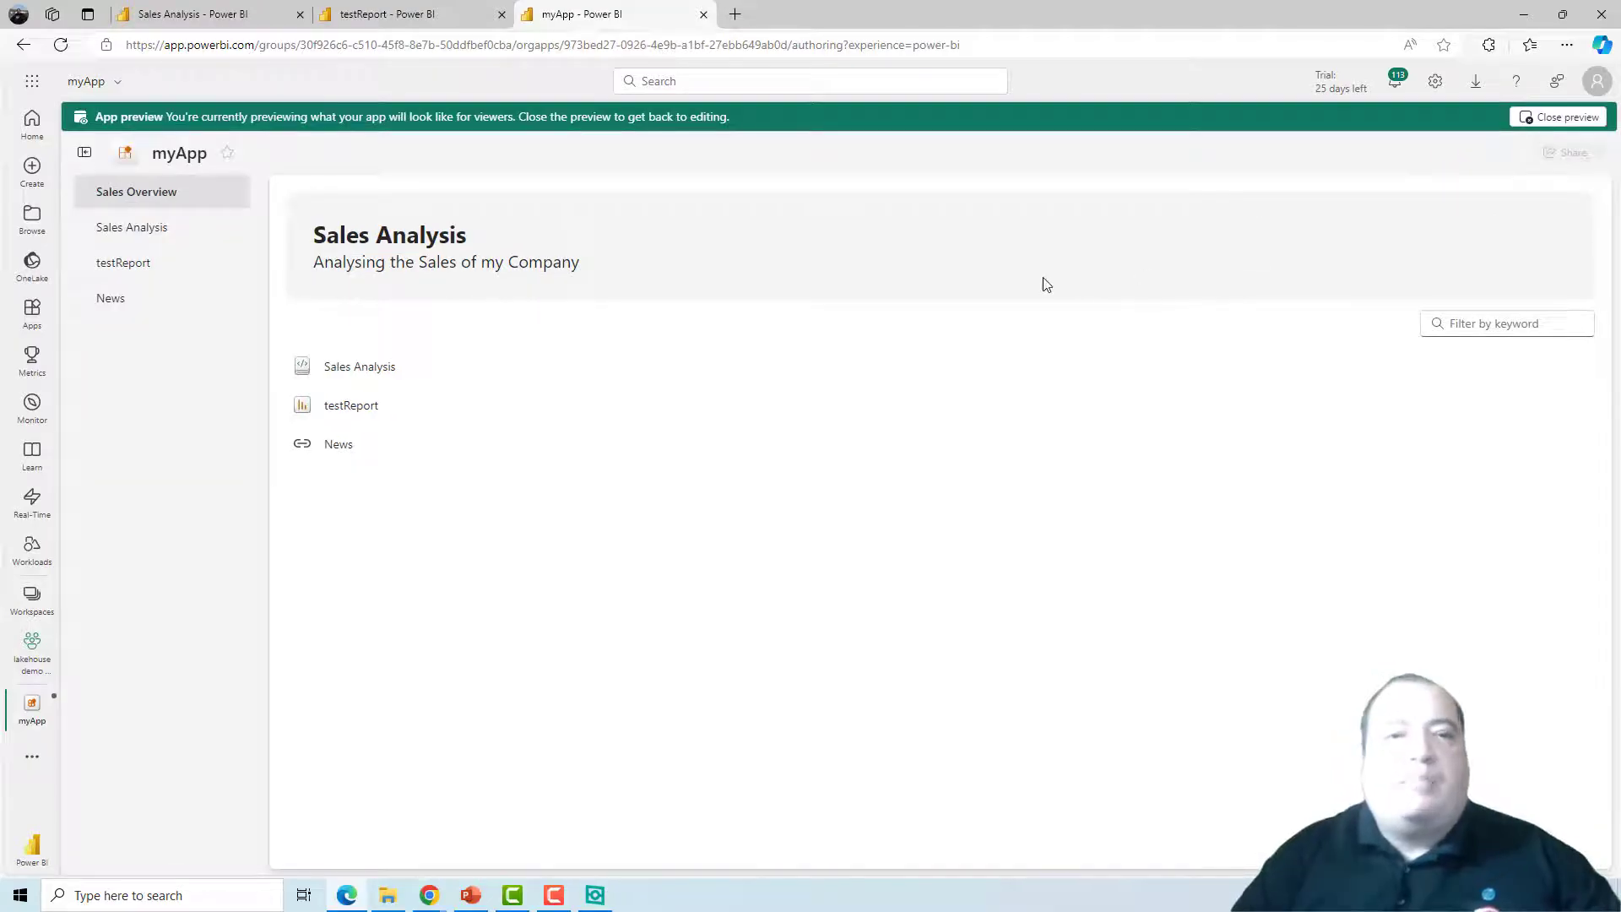
left_click(140, 231)
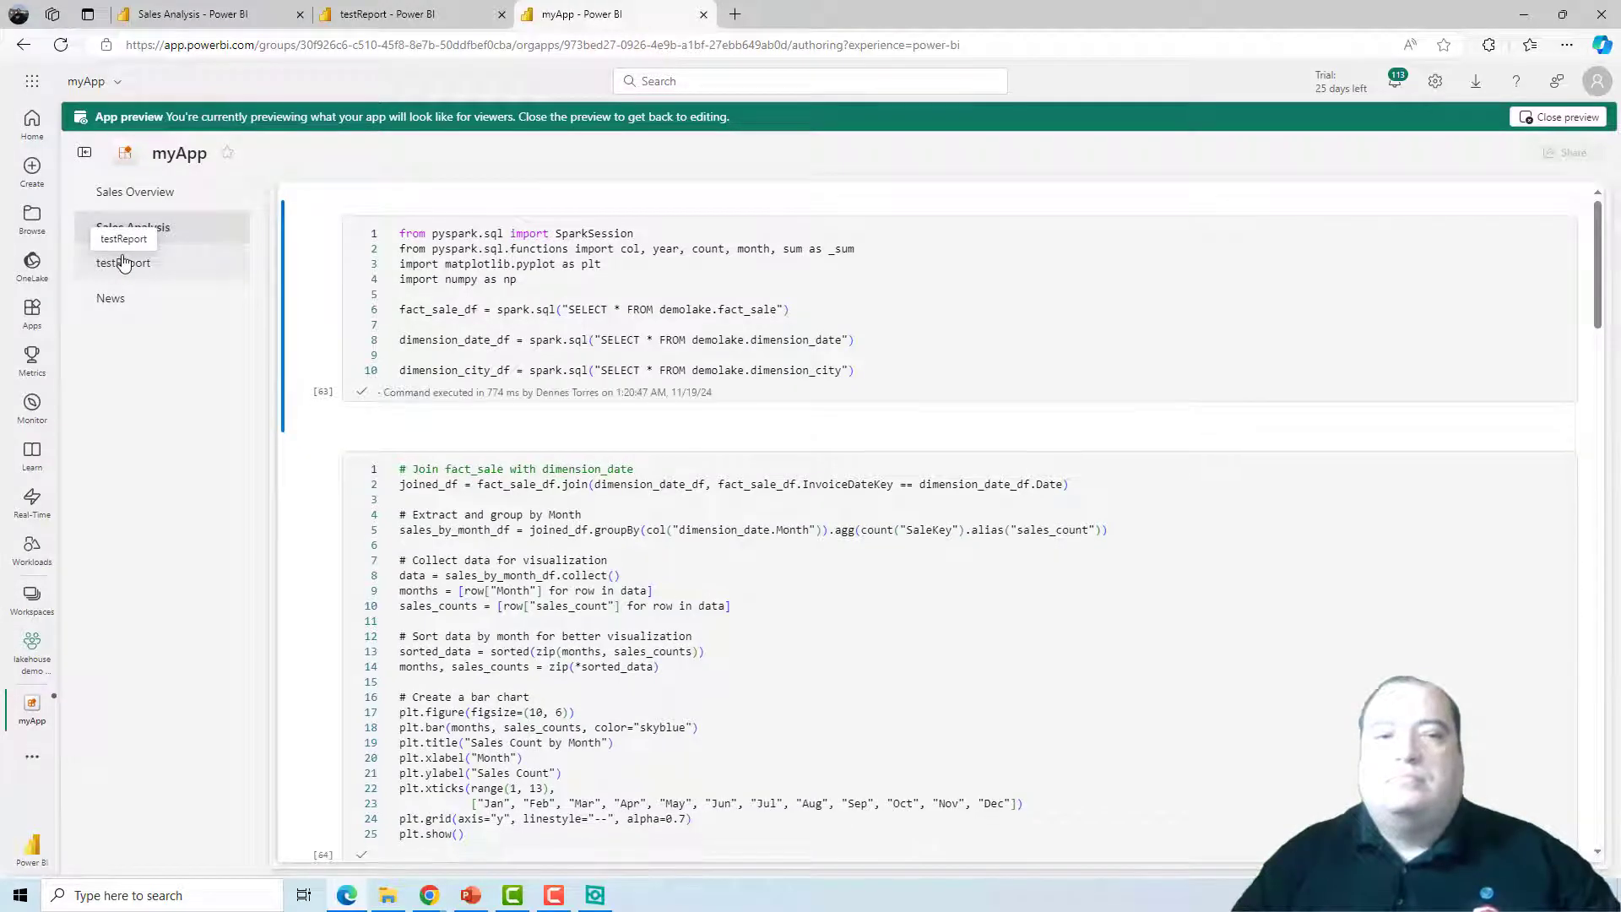
left_click(123, 264)
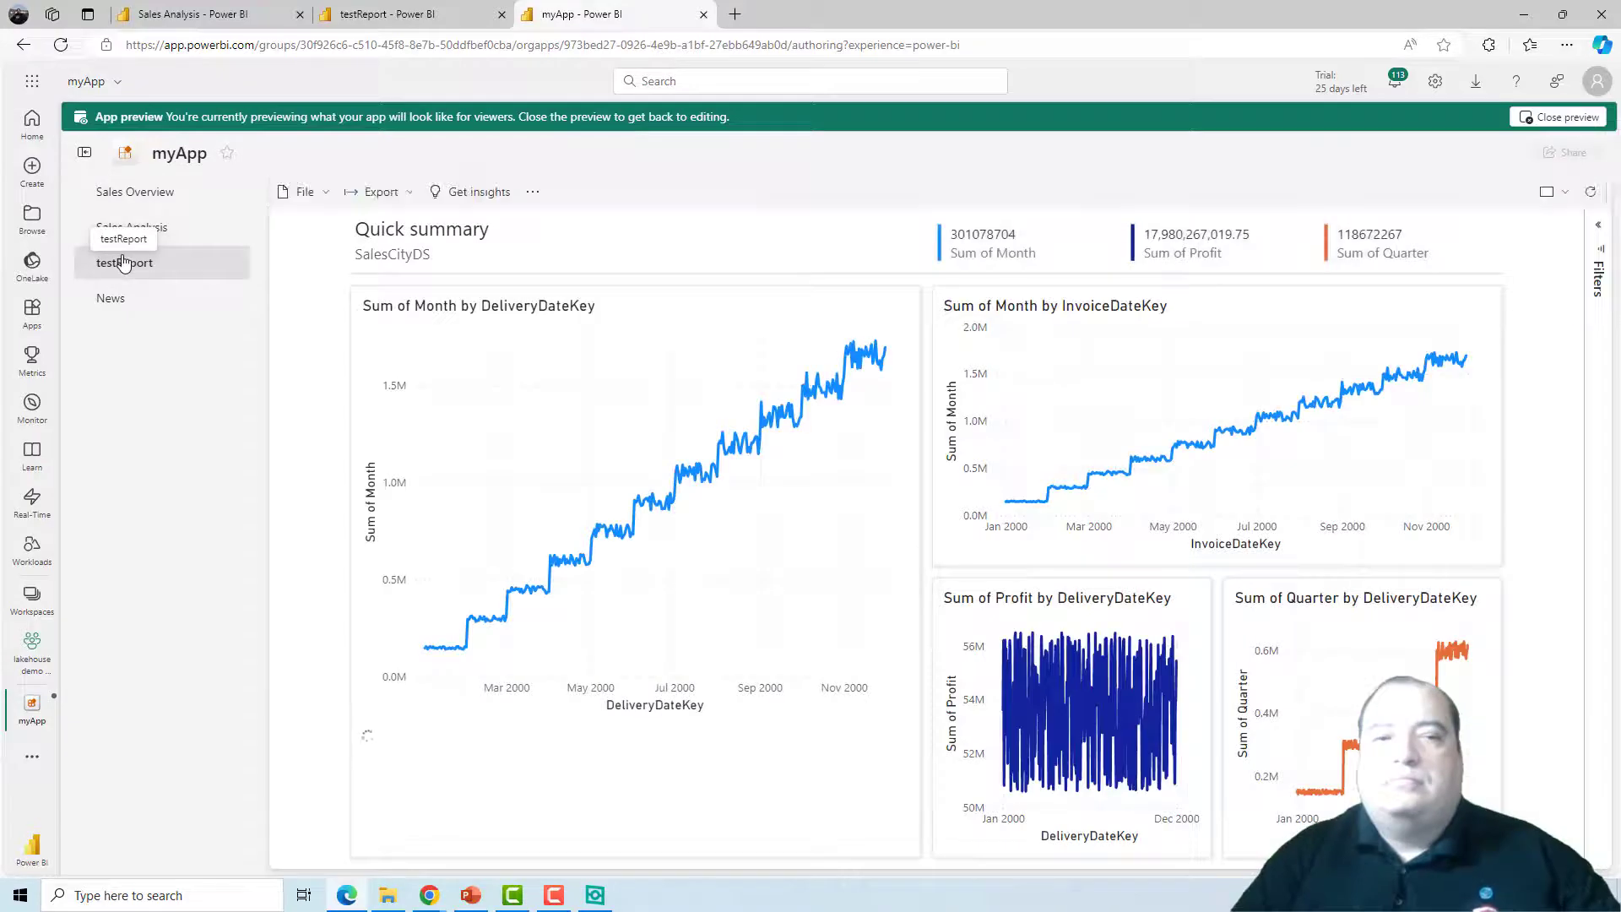
left_click(114, 298)
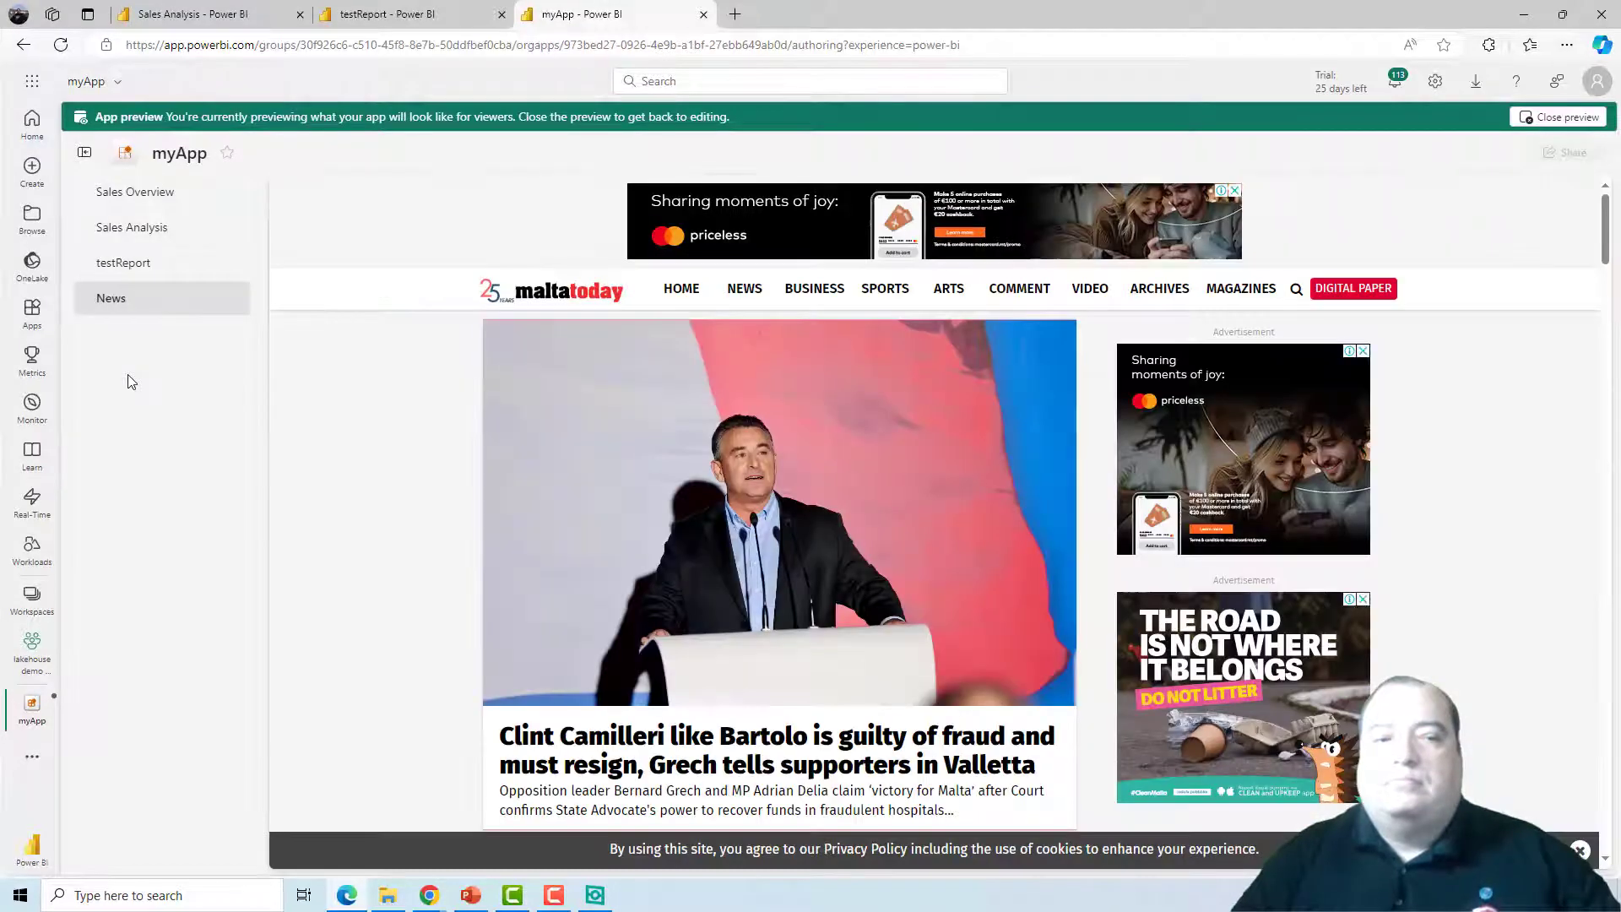
left_click(1538, 117)
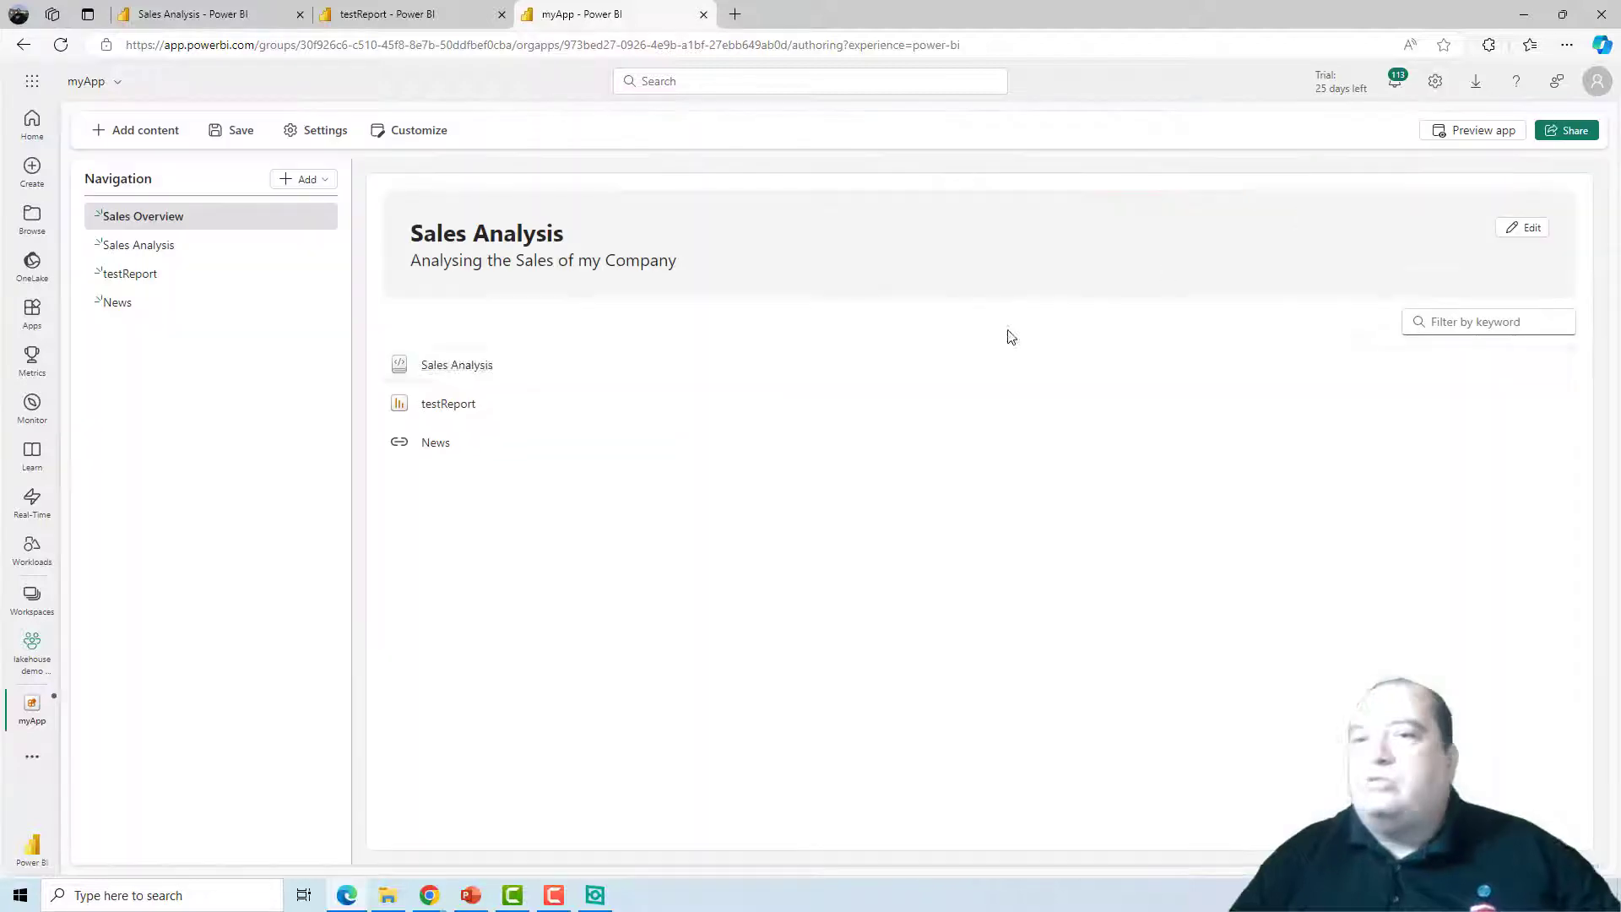
Step: Save the app and return to the lakehouse demo semantic workspace to locate myApp among its items
left_click(243, 134)
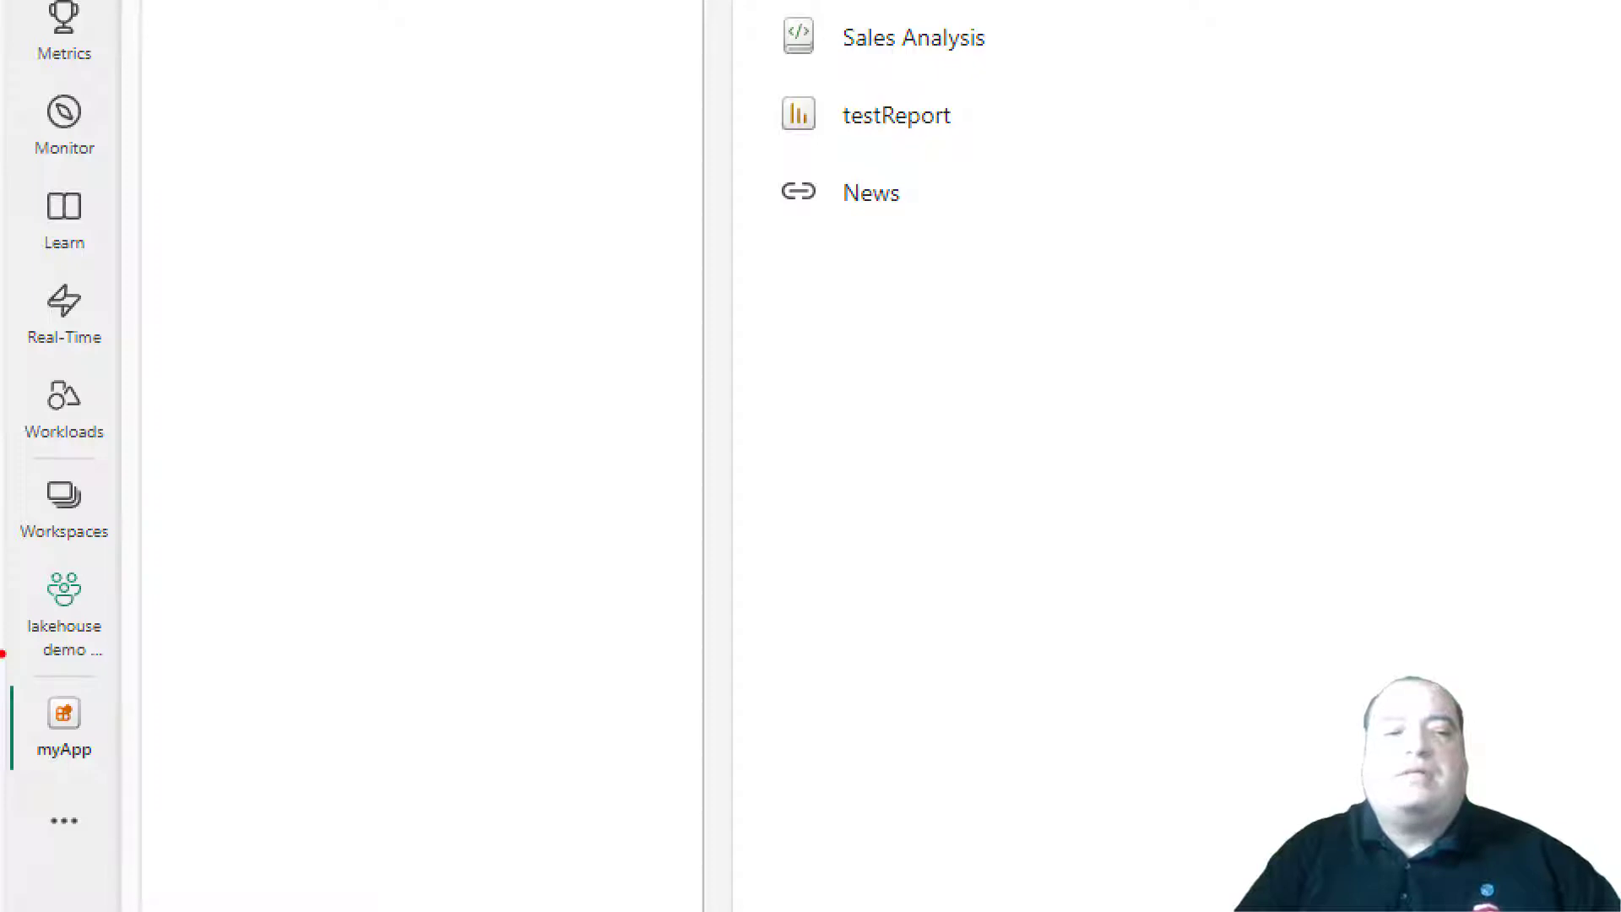
mouse_move(2, 654)
left_mouse_down()
mouse_move(162, 671)
mouse_move(122, 563)
left_mouse_up()
key("Escape")
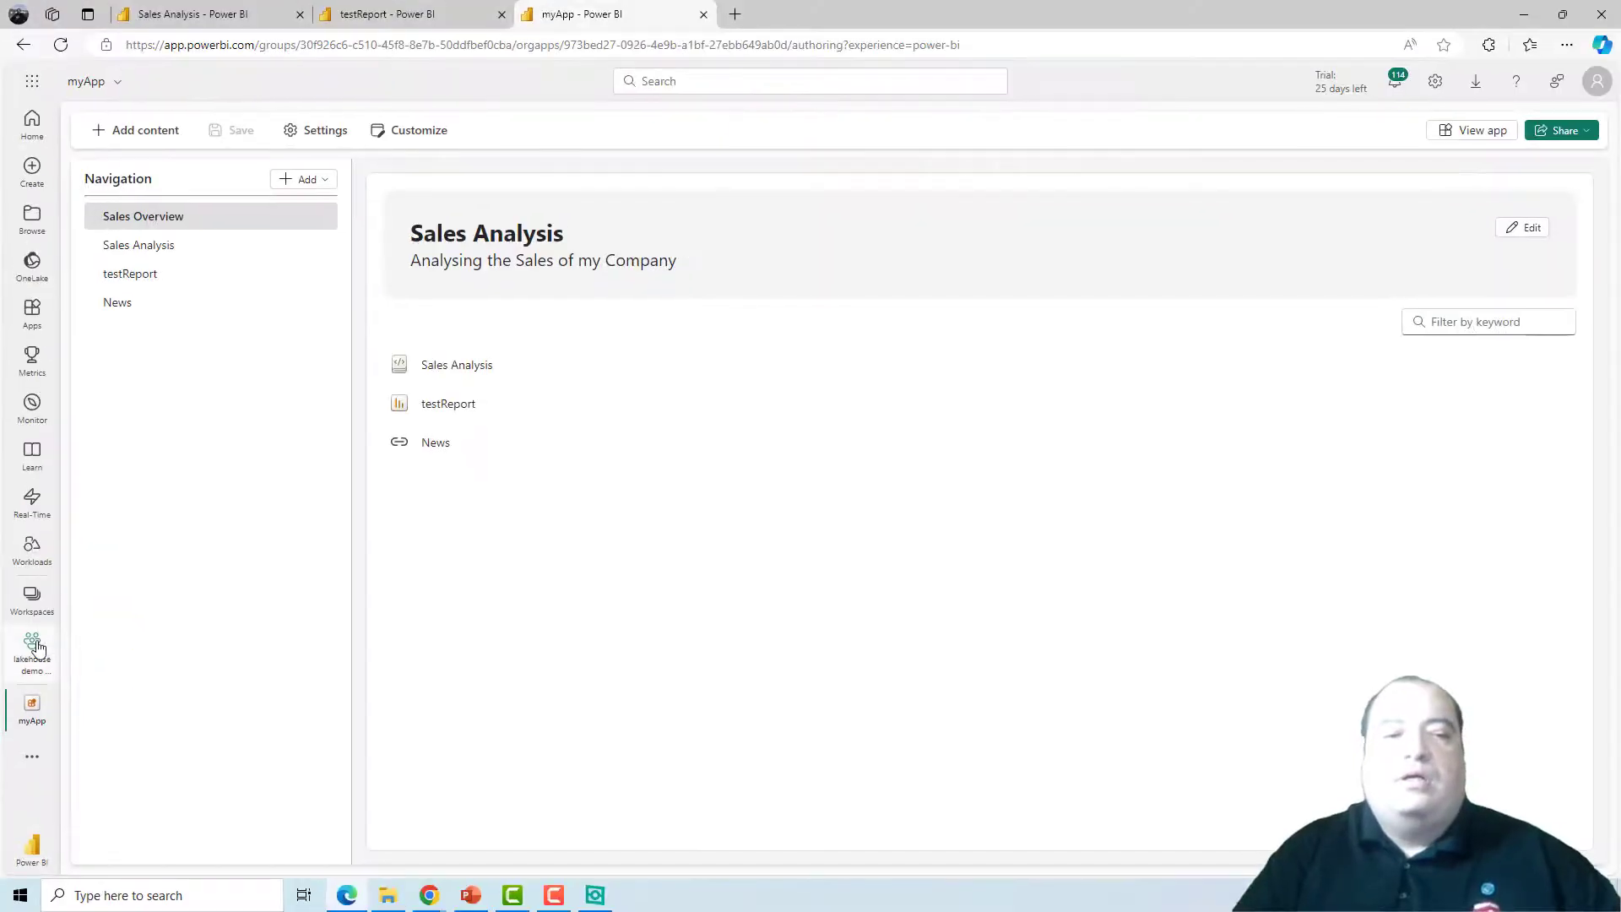
left_click(36, 648)
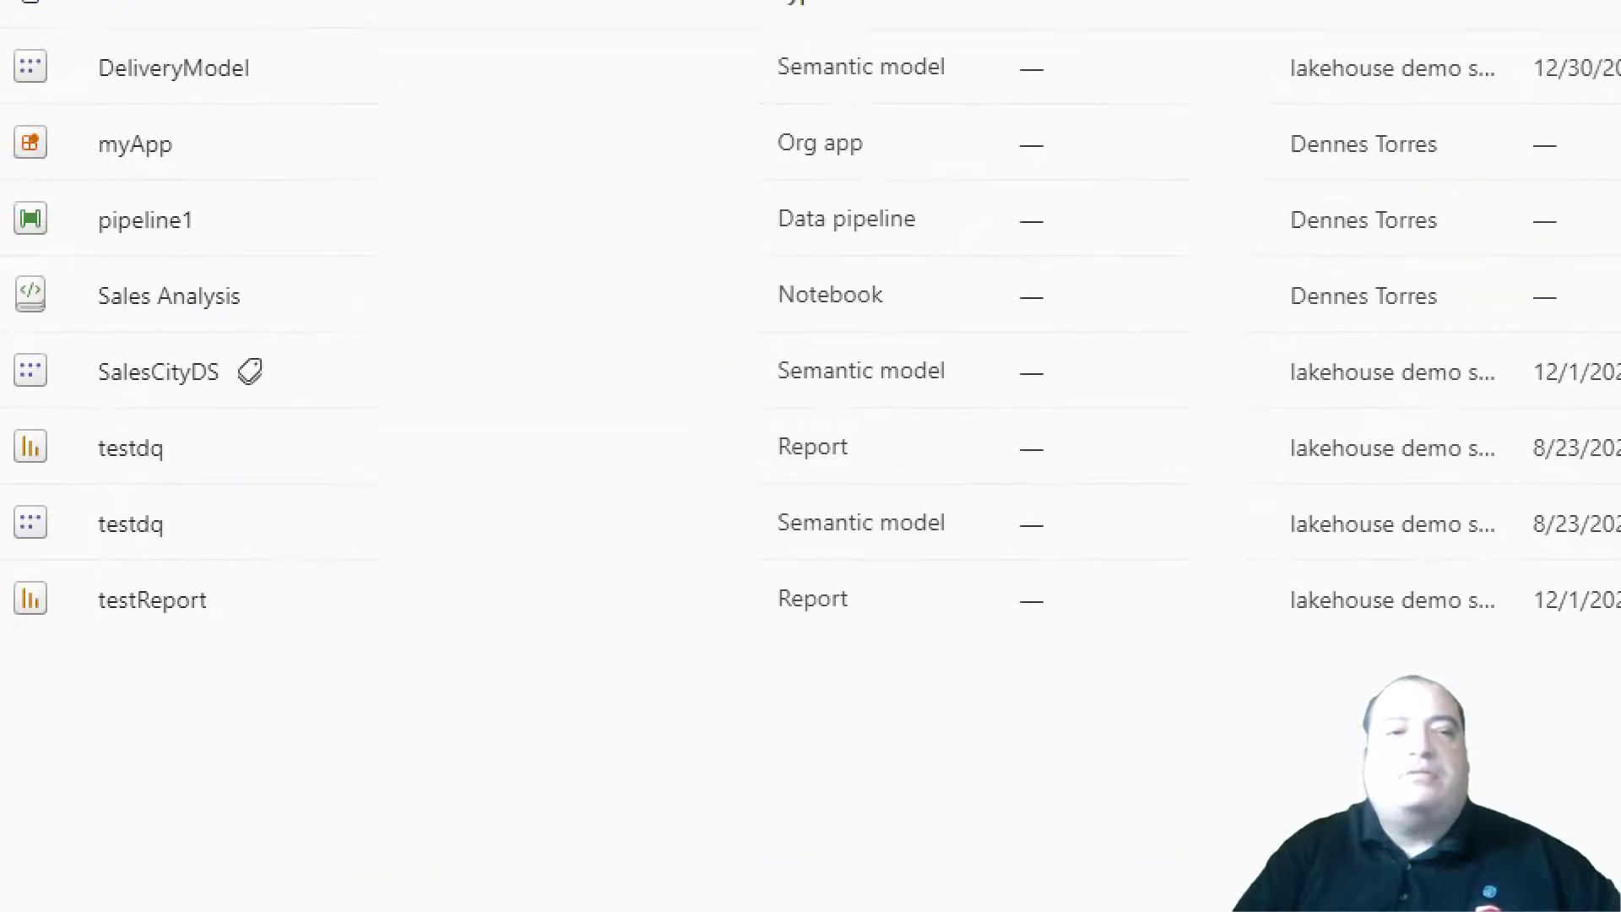
mouse_move(71, 322)
left_mouse_down()
mouse_move(1011, 338)
mouse_move(808, 250)
mouse_move(123, 254)
mouse_move(27, 280)
mouse_move(67, 322)
left_mouse_up()
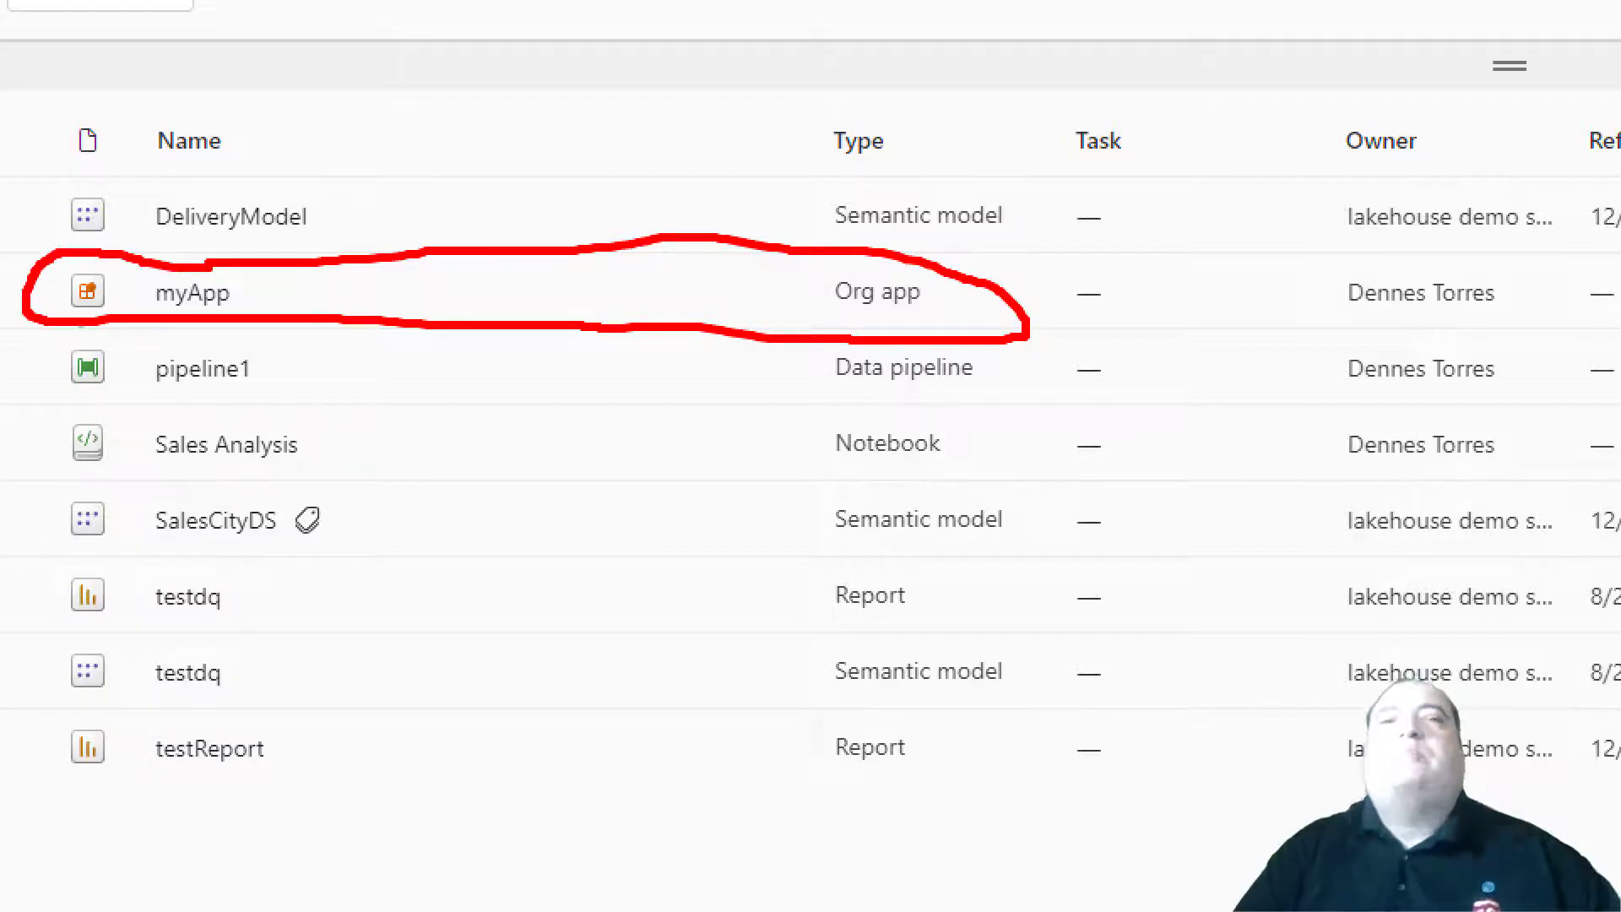